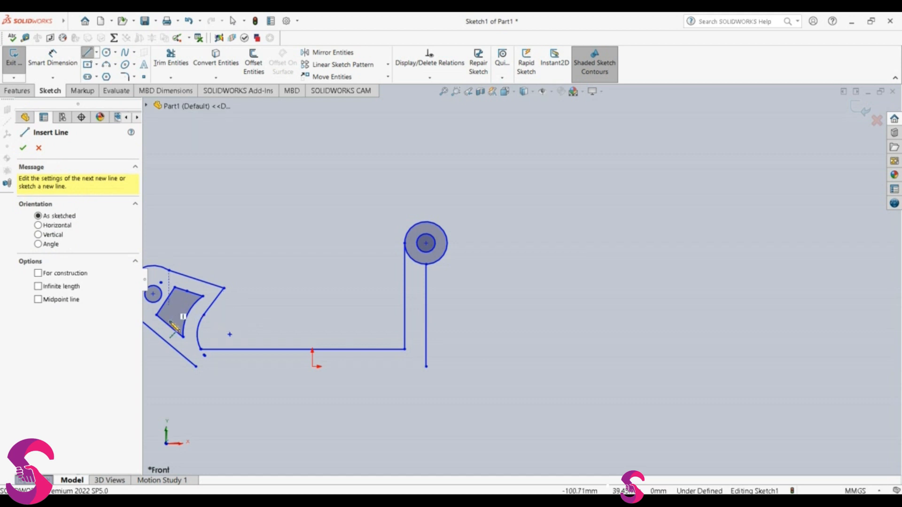
Step: Close the bracket's underside with a horizontal line from the sloped line's lower end to the vertical line's lower end
left_click_drag(368, 369, 426, 367)
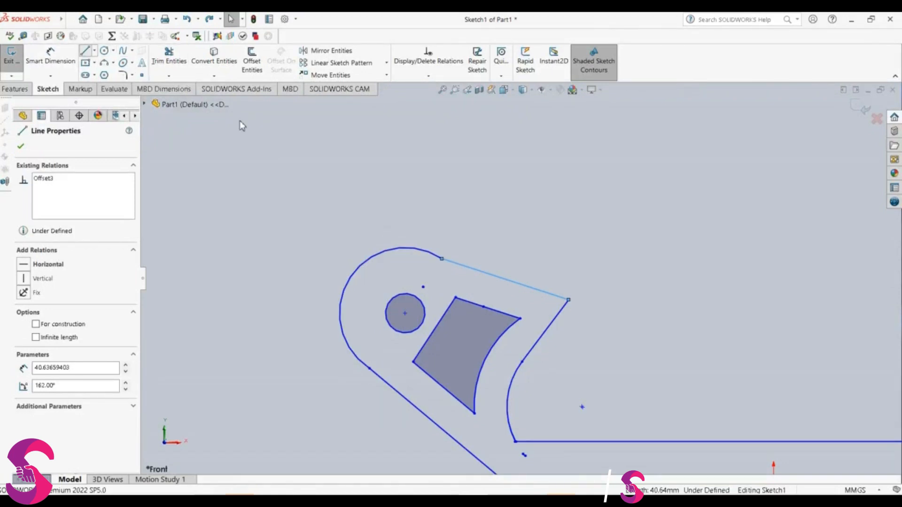
key("l")
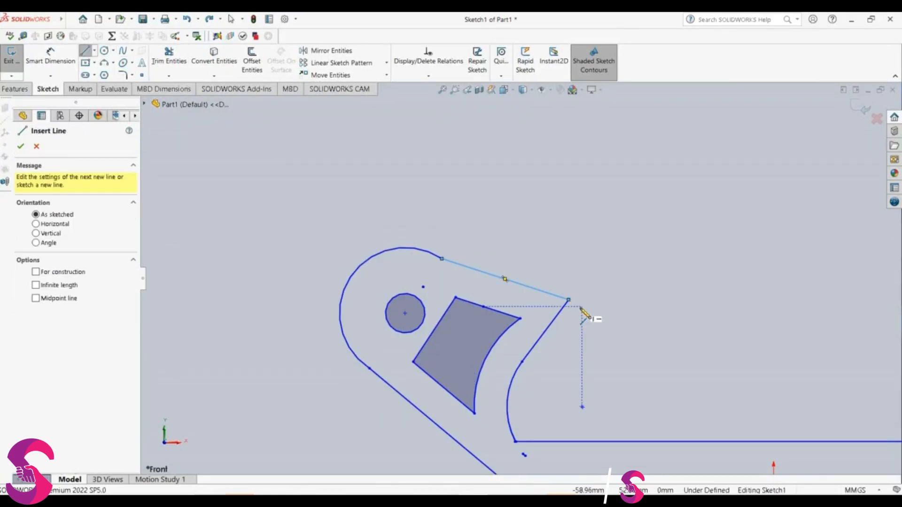
left_click(569, 300)
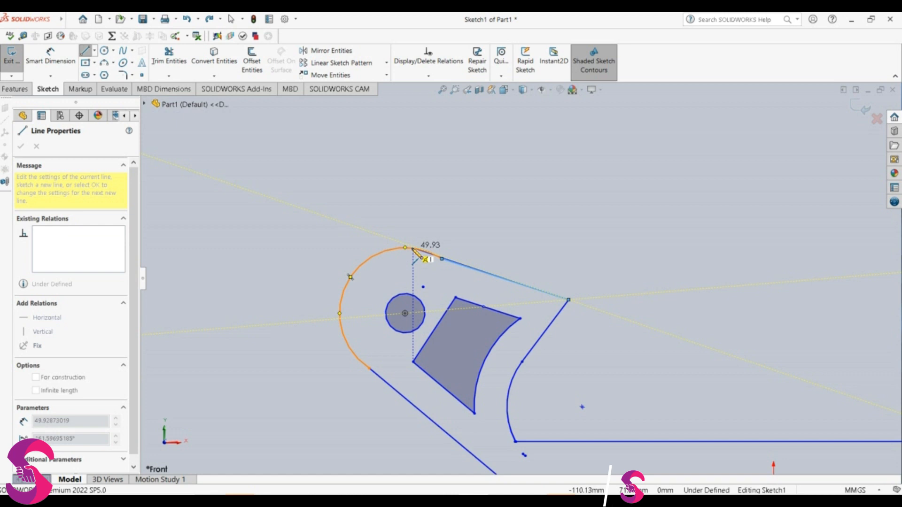
left_click(412, 249)
key("Escape")
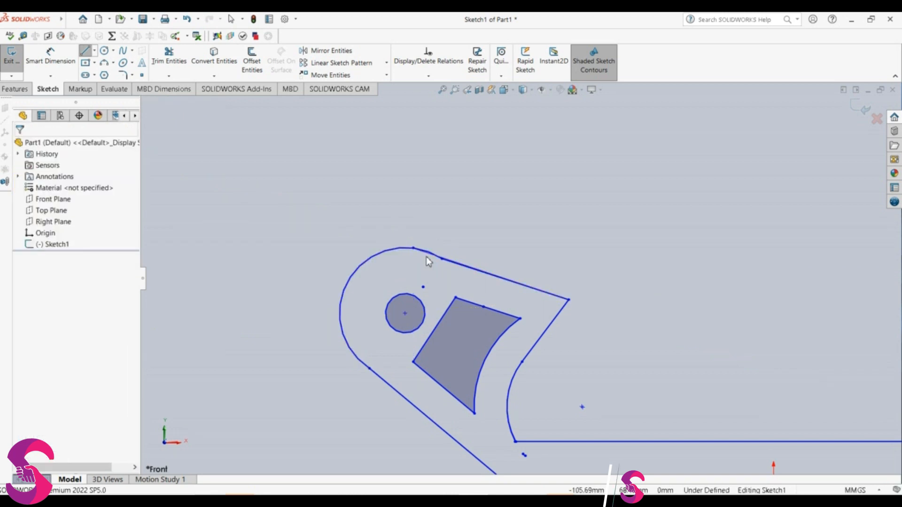
scroll(431, 259, "down", 2)
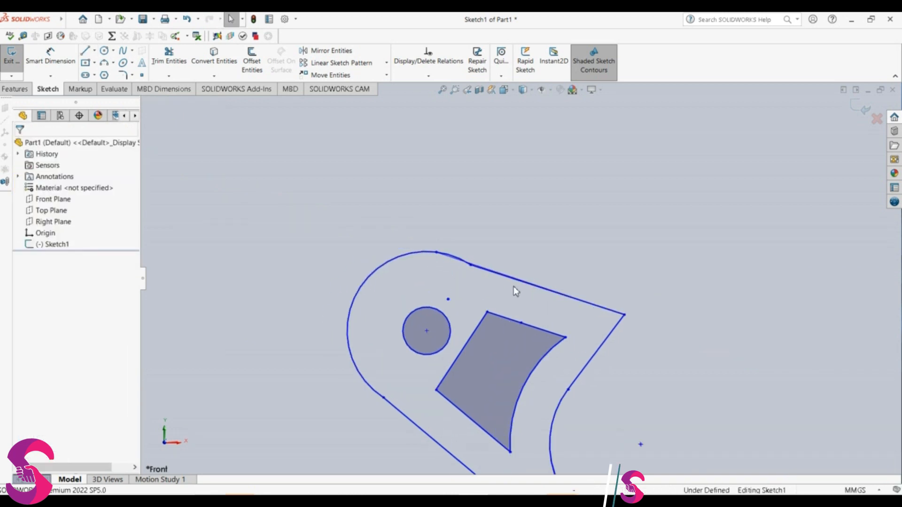
scroll(515, 286, "down", 3)
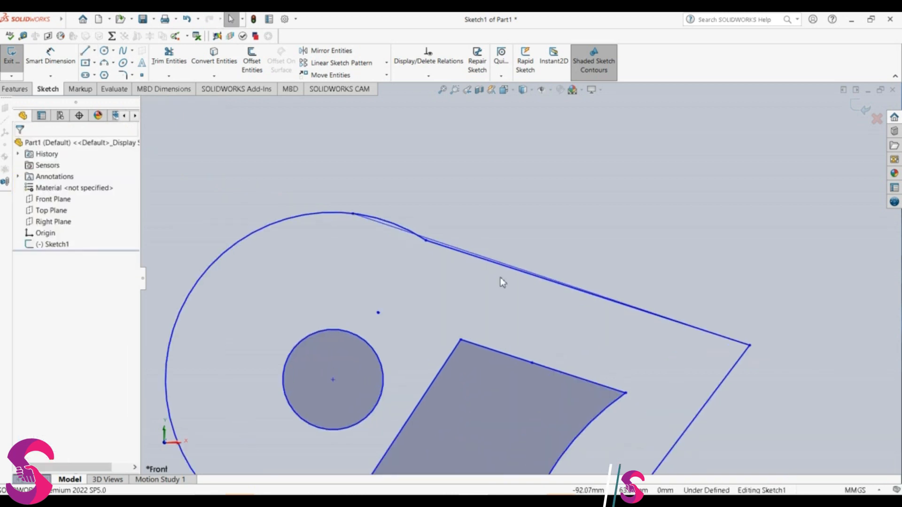
left_click(429, 235)
key("Delete")
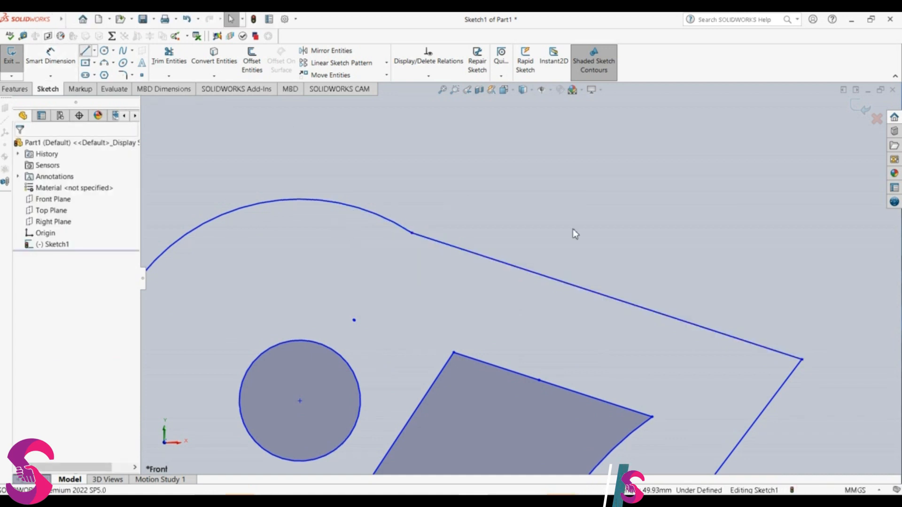
Step: Draw a line about 46.5 mm long from the lug's outer upper corner to the rounded end's arc
left_click(802, 360)
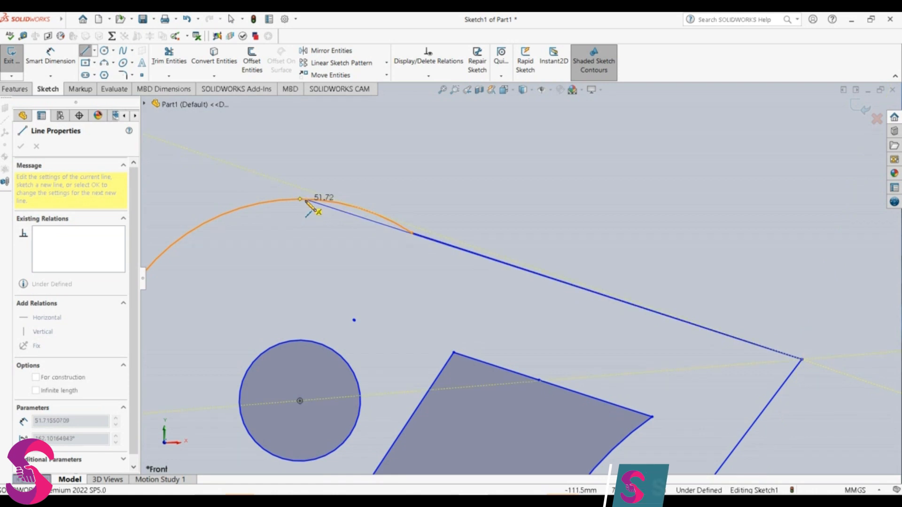
left_click(359, 208)
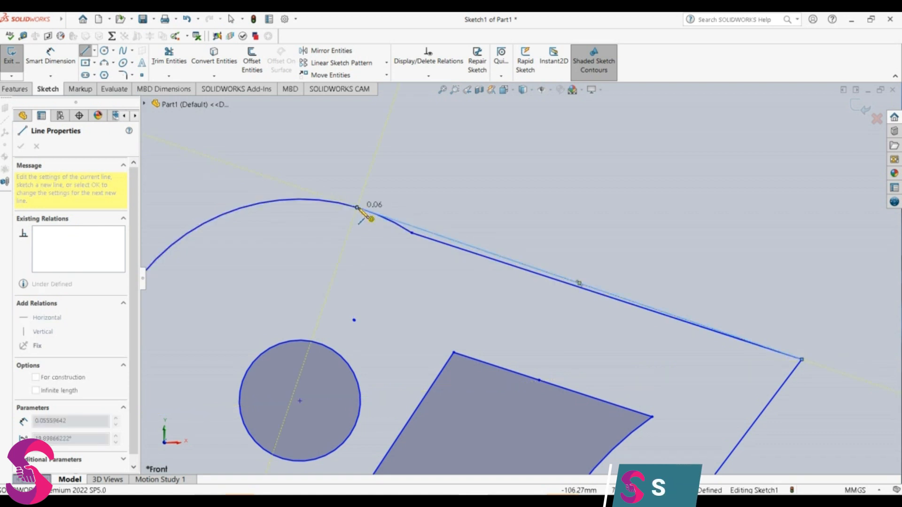
key("Escape")
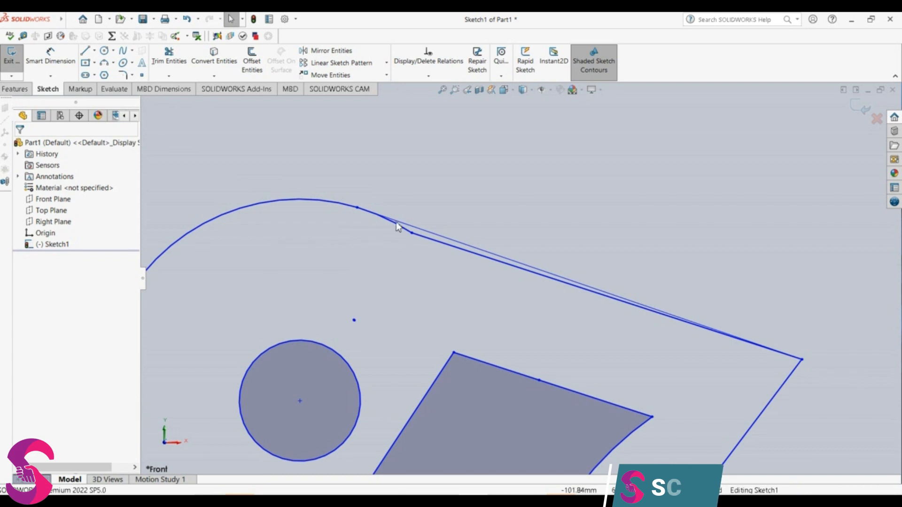
Step: Trim away the leftover arc segment between the new line and the old sloped line's upper end
left_click(169, 58)
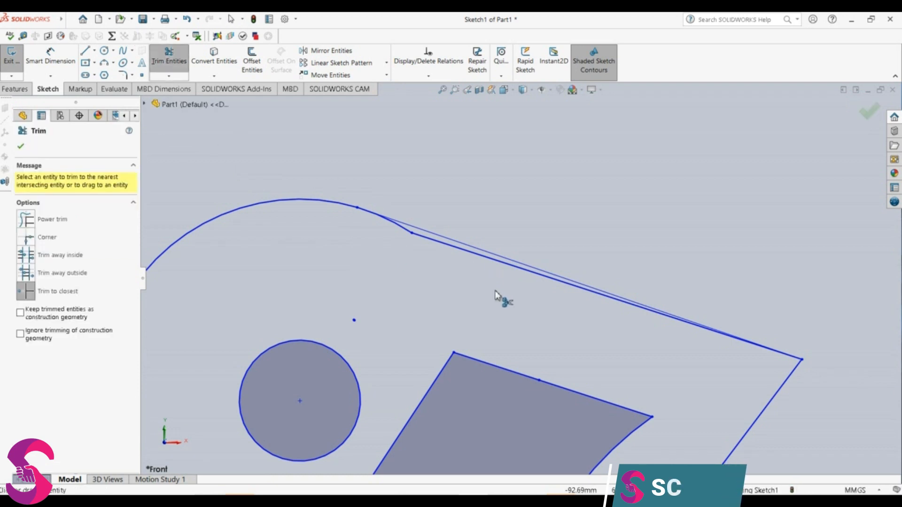
left_click(401, 230)
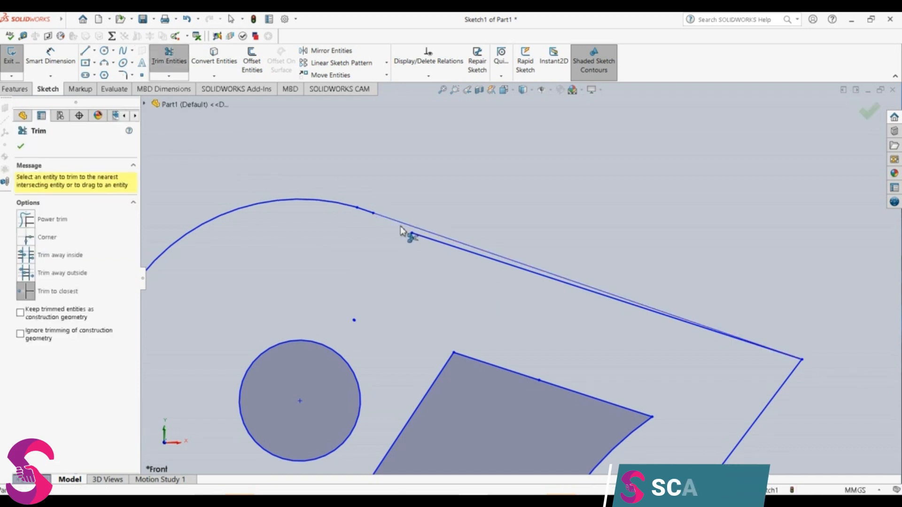
key("Escape")
Step: Delete the old sloped offset line just below the new upper edge of the lug
scroll(399, 220, "down", 3)
scroll(400, 220, "up", 4)
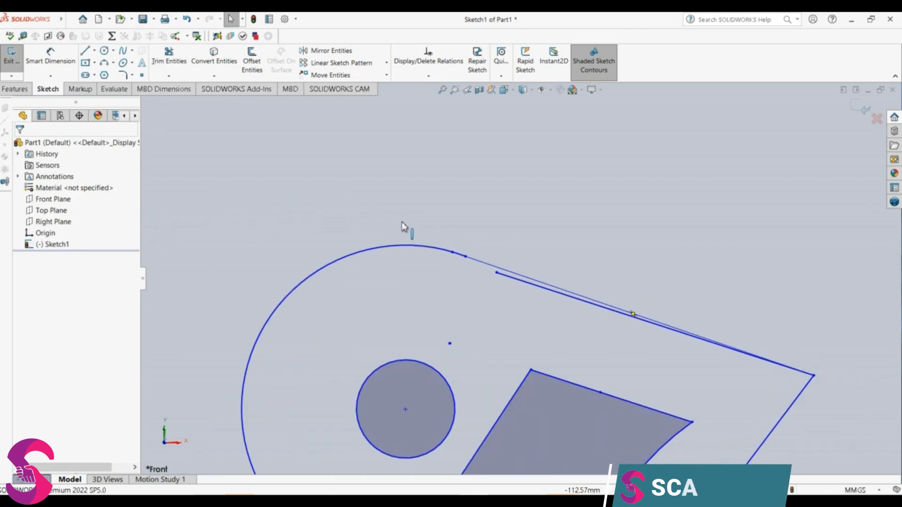
scroll(401, 221, "down", 3)
scroll(436, 240, "up", 3)
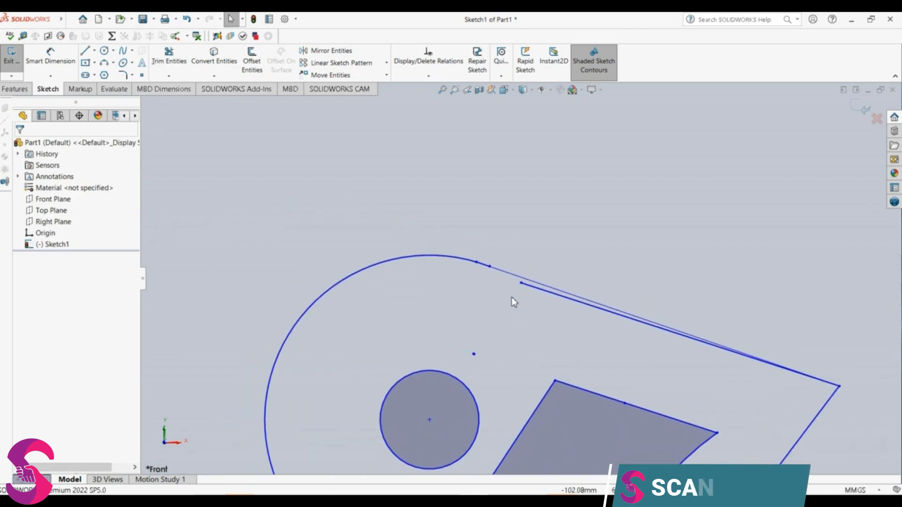
left_click(525, 287)
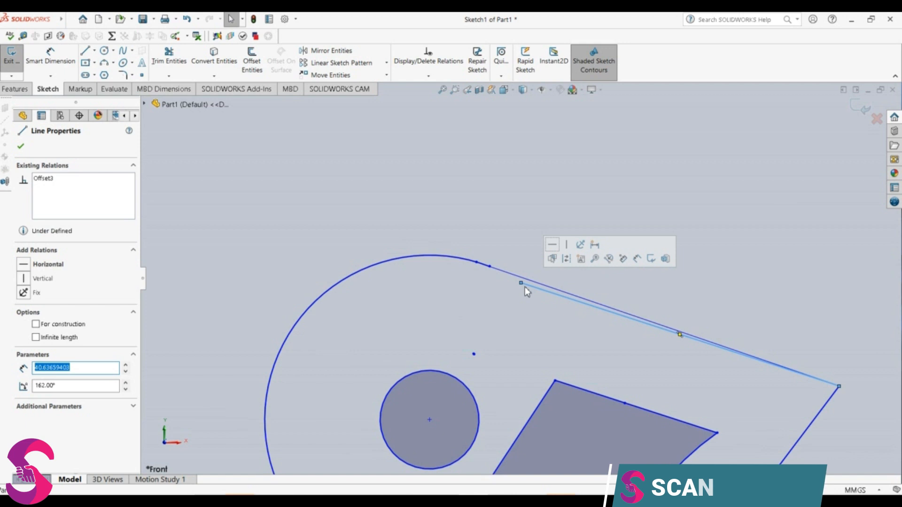
key("Delete")
scroll(519, 301, "down", 2)
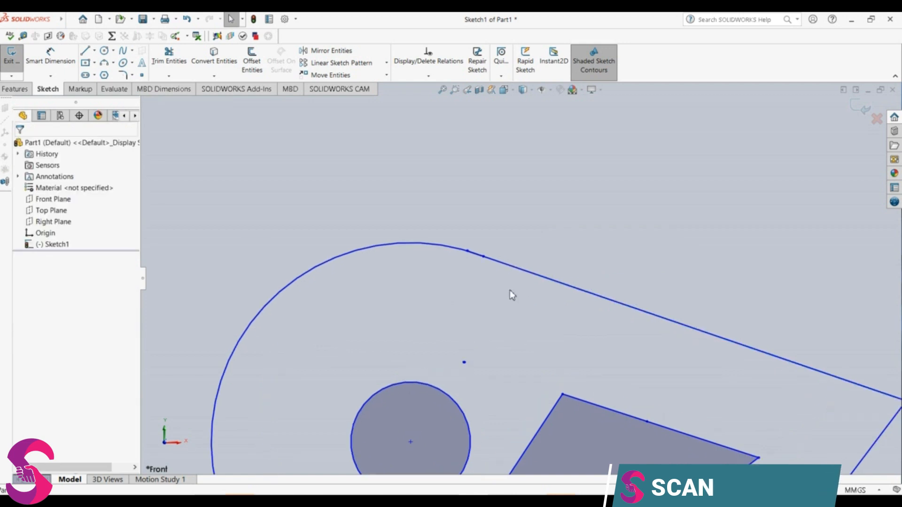
Step: Extrude the bracket outline region 50 mm blind, leaving out the two concentric circles
scroll(511, 294, "up", 5)
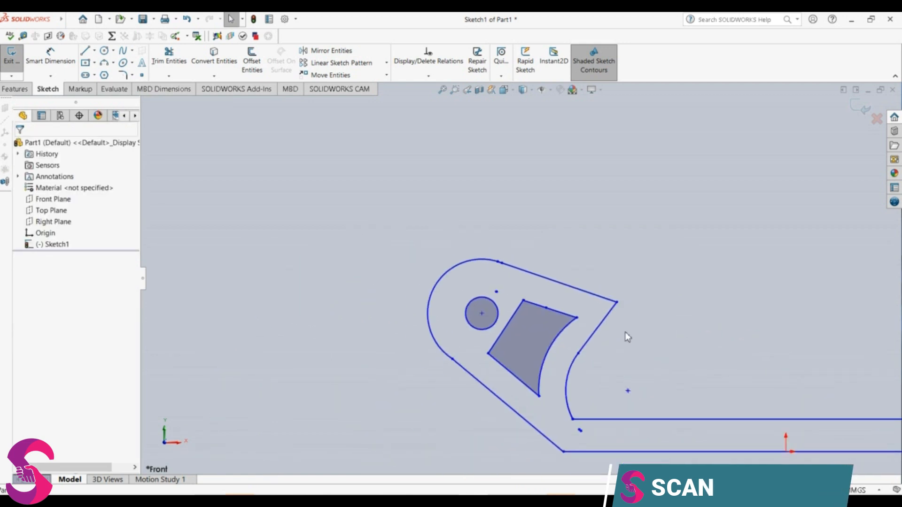
scroll(627, 337, "up", 4)
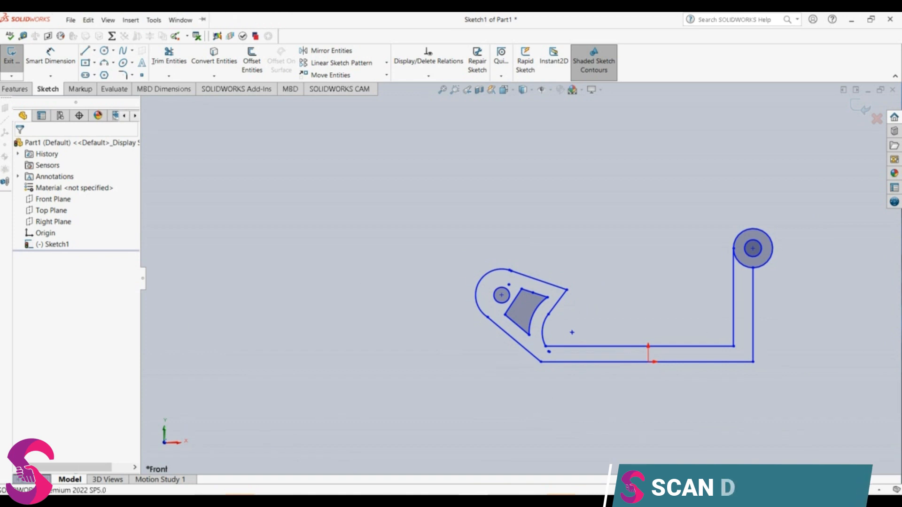
left_click(14, 89)
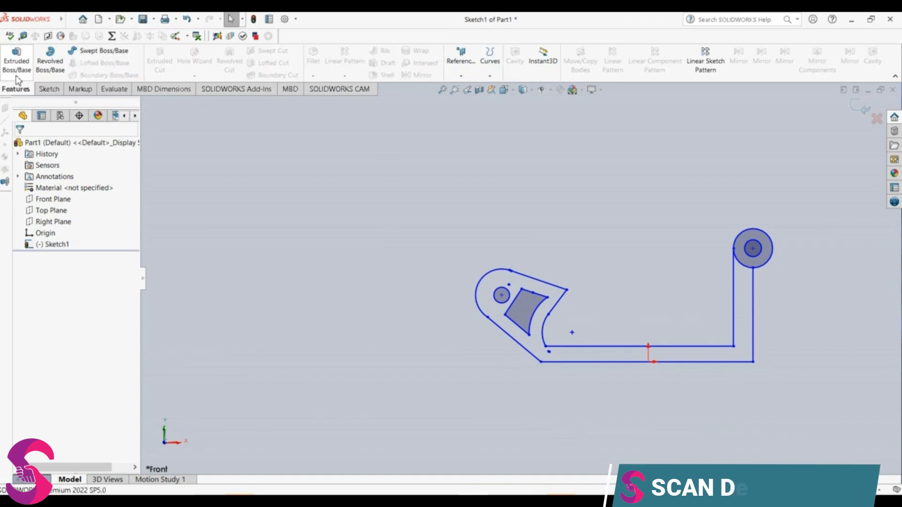
left_click(17, 77)
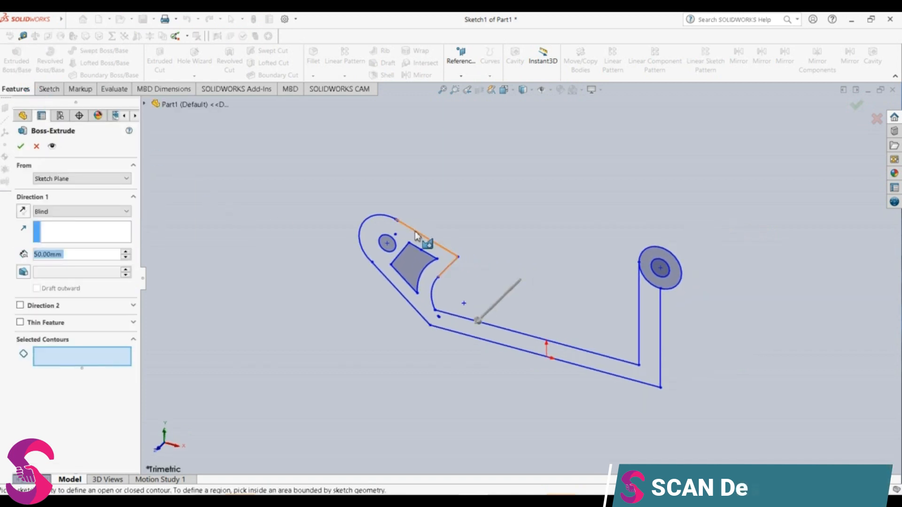
left_click(420, 243)
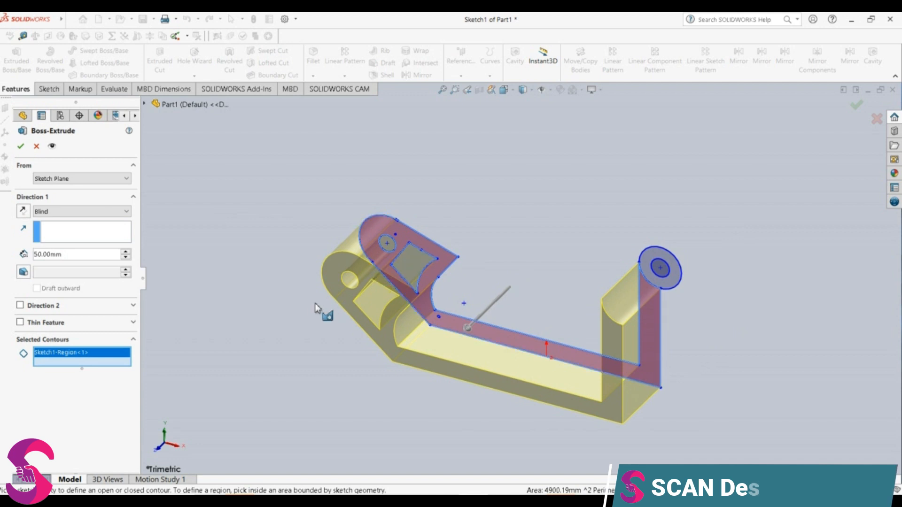
double_click(80, 254)
type("50")
key("Return")
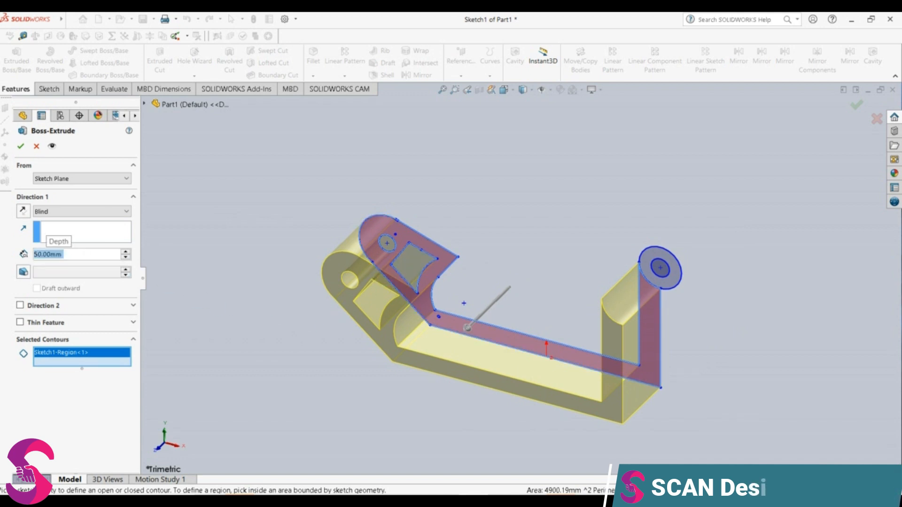
left_click(21, 148)
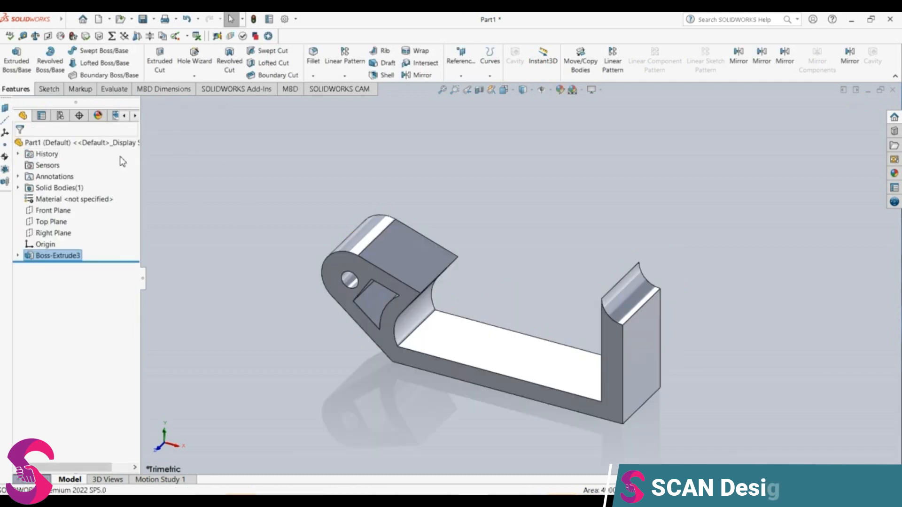
Step: Fillet the lug's outer corner edge and the edge where its concave face meets the base with a 6 mm radius
left_click(434, 283)
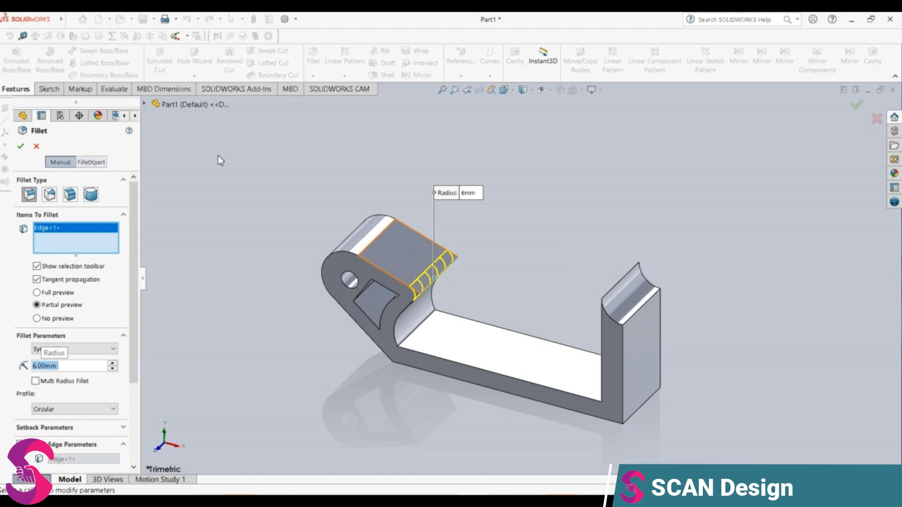
left_click(22, 144)
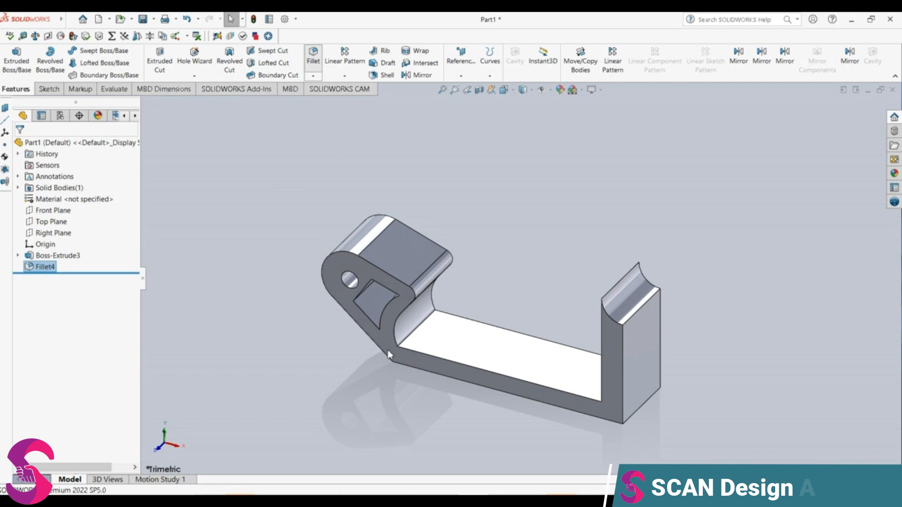
left_click(410, 338)
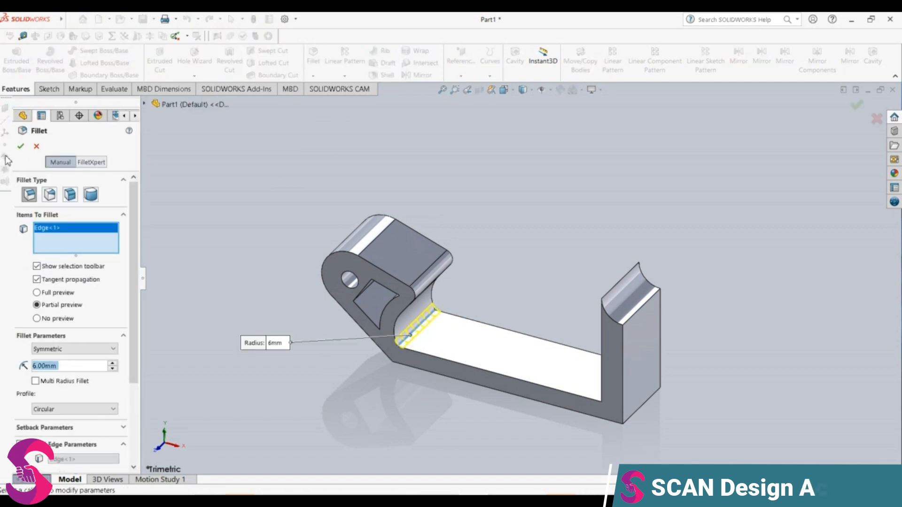
left_click(20, 146)
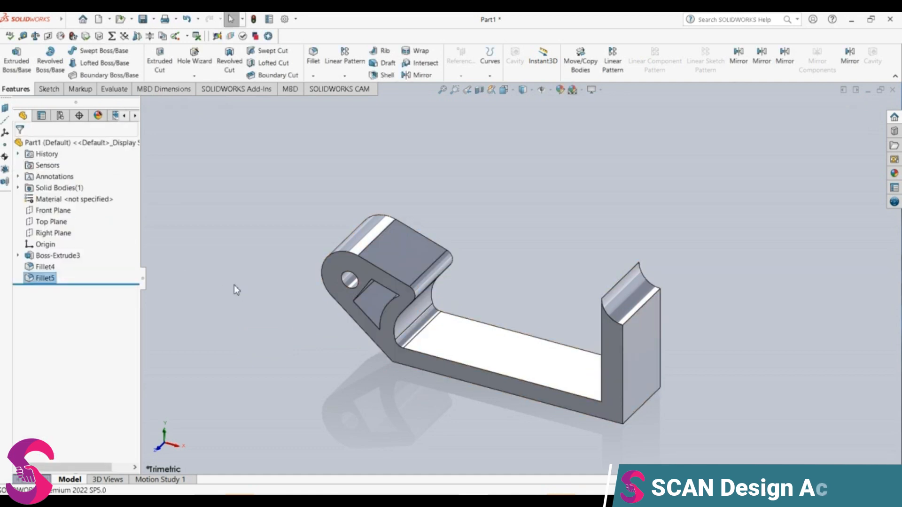
Step: View the model normal to the Front Plane and select the profile sketch of the boss extrusion
scroll(353, 294, "down", 2)
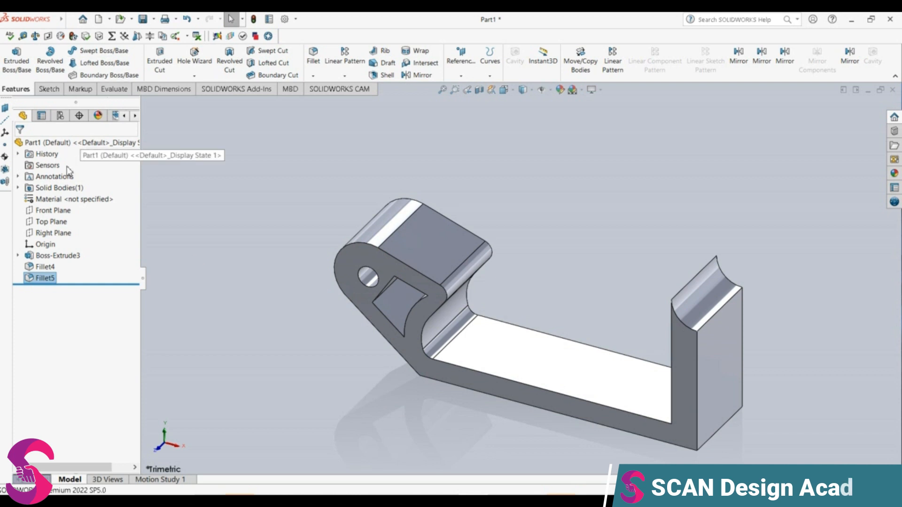
left_click(49, 211)
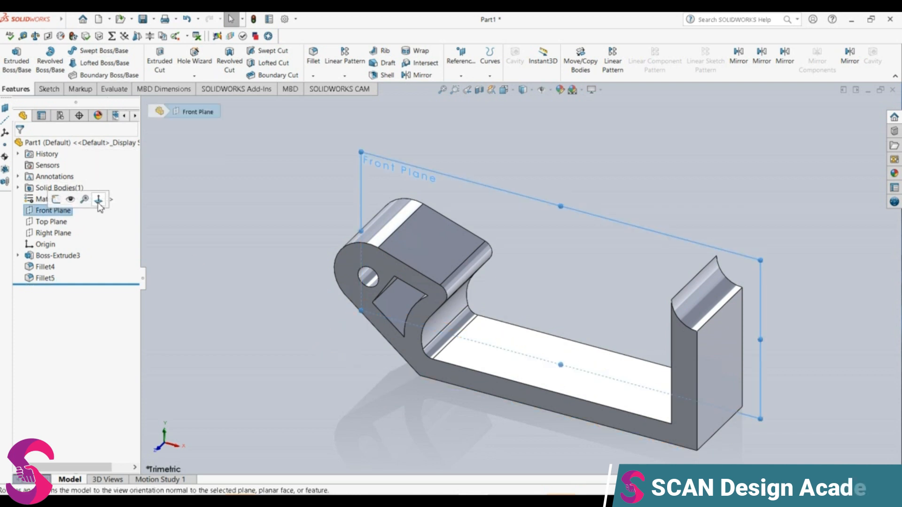
left_click(98, 200)
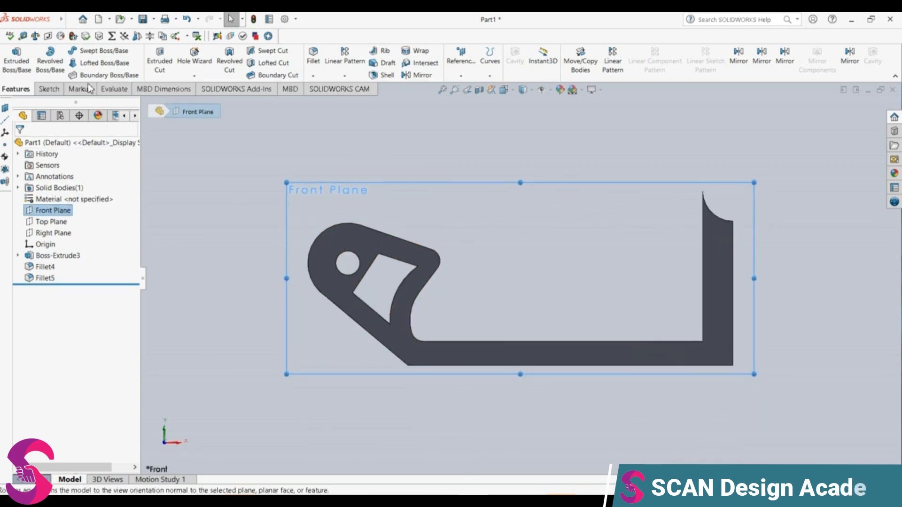
left_click(49, 90)
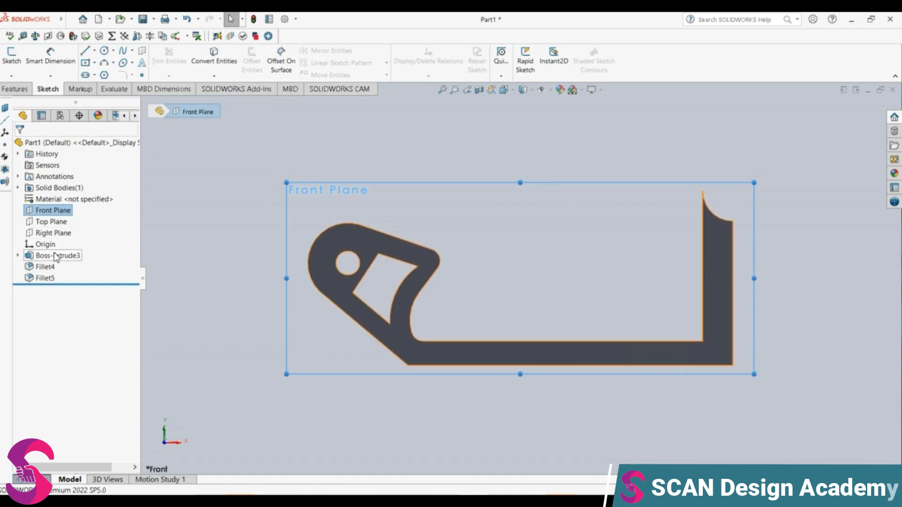
left_click(18, 255)
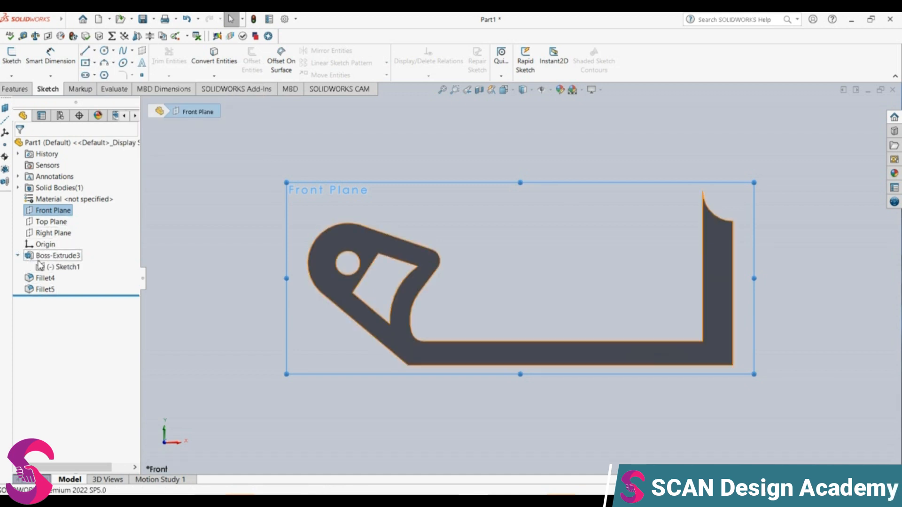
left_click(61, 267)
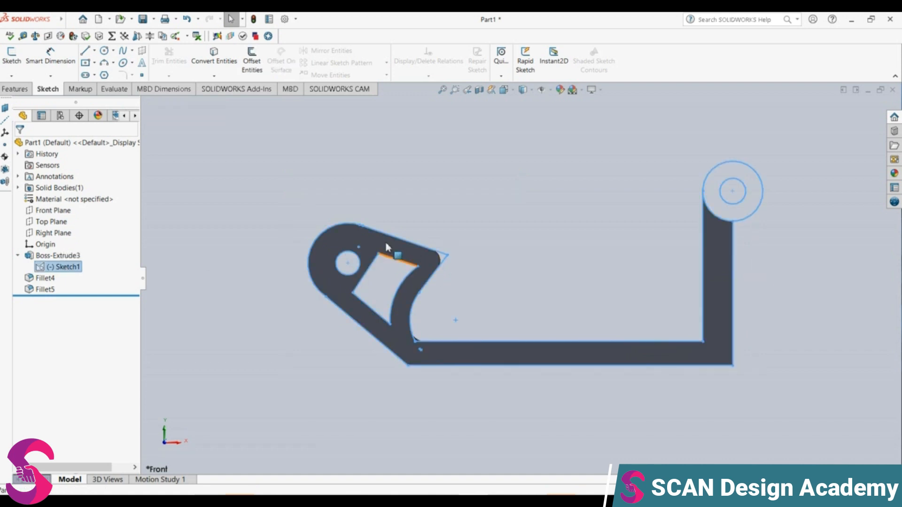
Step: Reopen the extrusion's sketch for editing and draw a line about 46.55 mm long over the lug's upper sloped edge
left_click(85, 50)
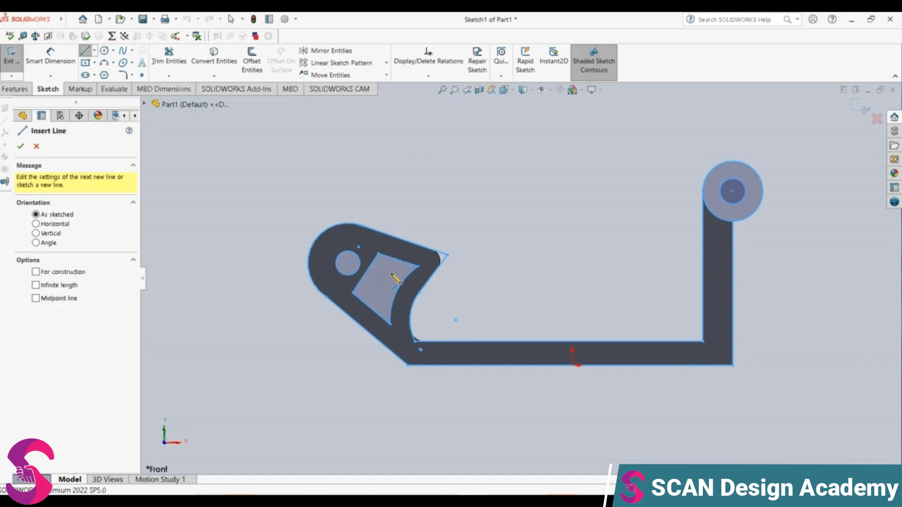
left_click(360, 225)
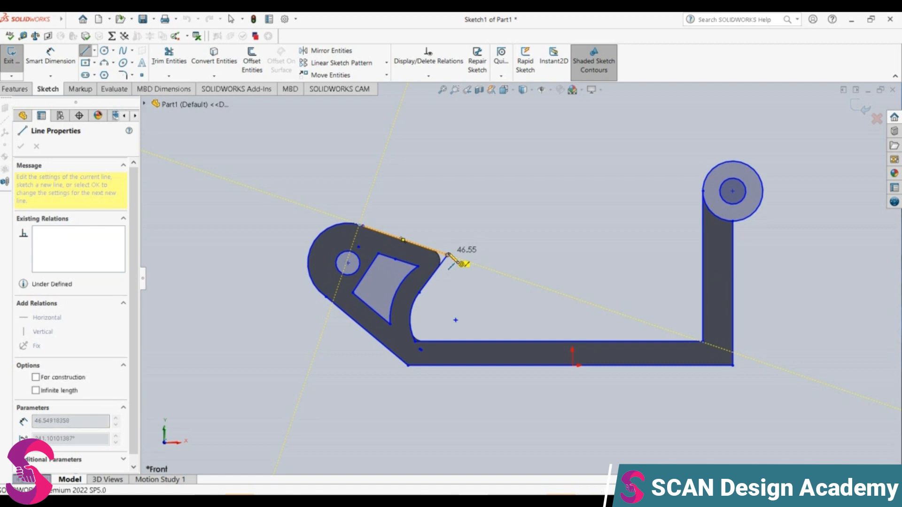
left_click(448, 255)
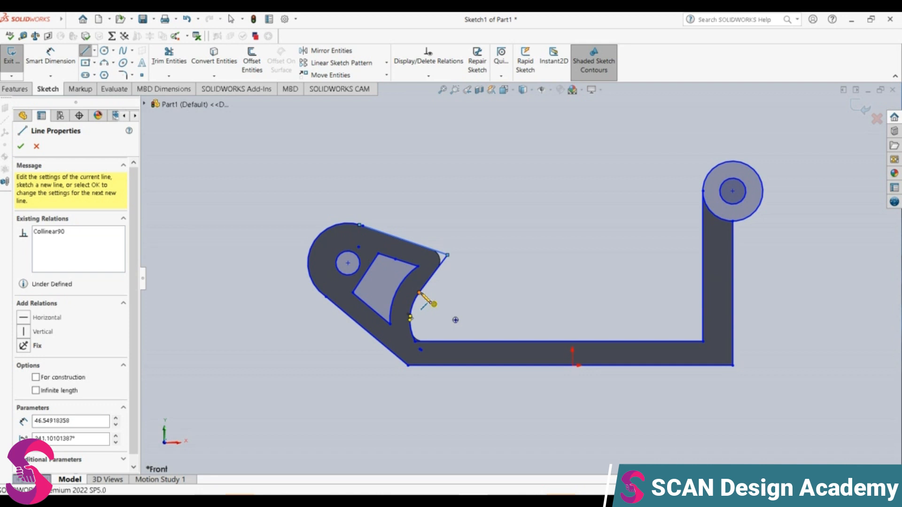
key("Escape")
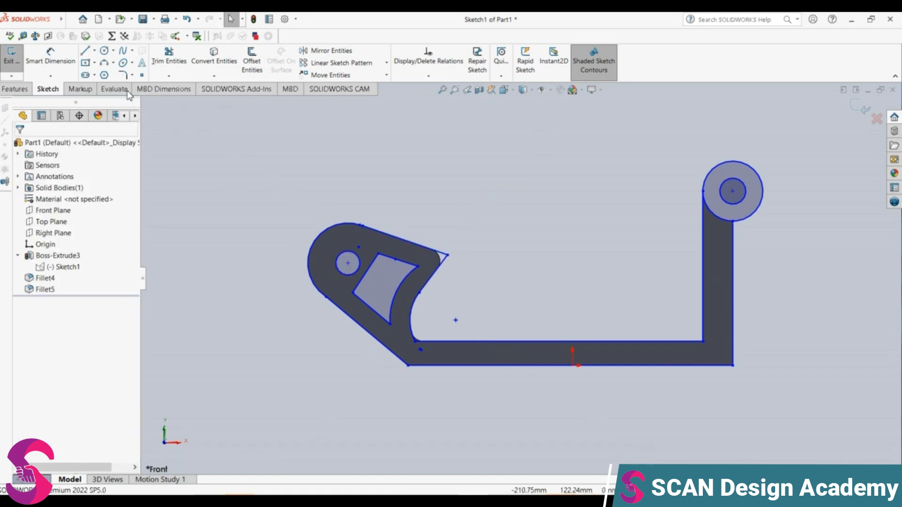
Step: Try to trace the lug's concave outer edge with a three-point arc ending at the base, and undo the arc
left_click(105, 65)
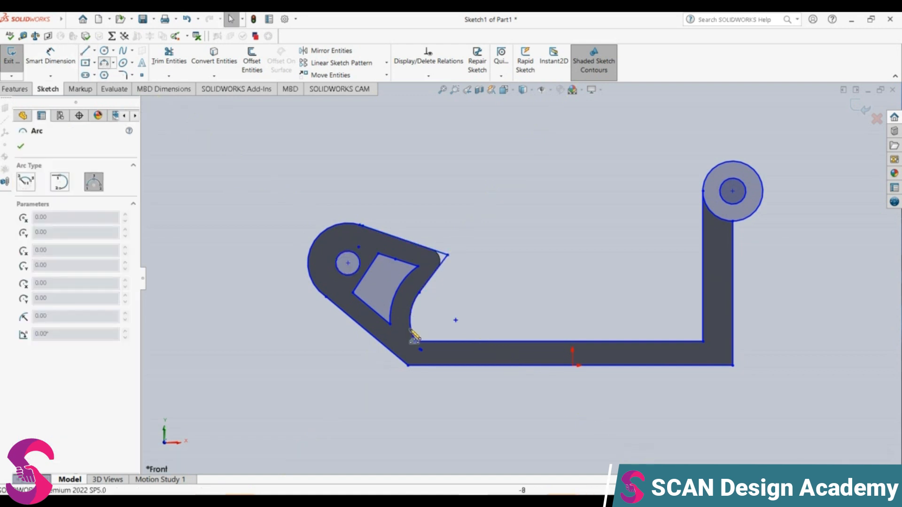
left_click(418, 293)
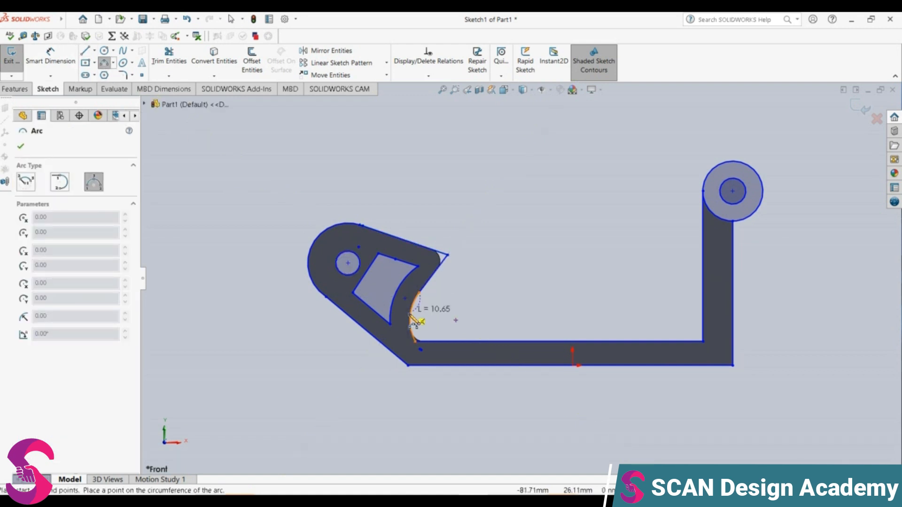
left_click(414, 341)
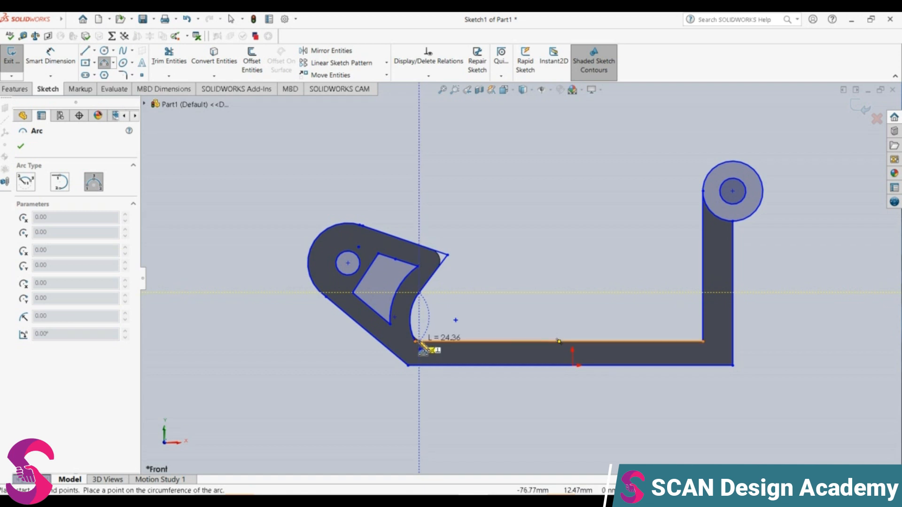
left_click(415, 340)
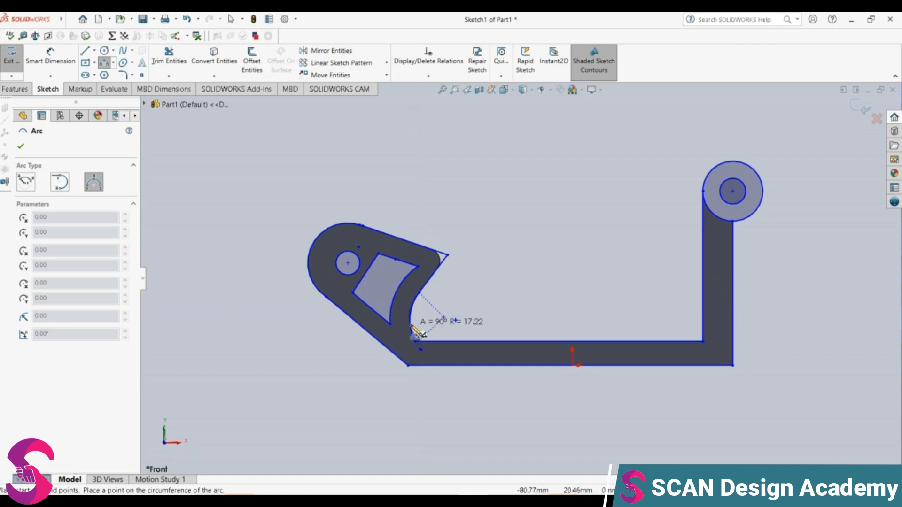
left_click(414, 332)
key("Escape")
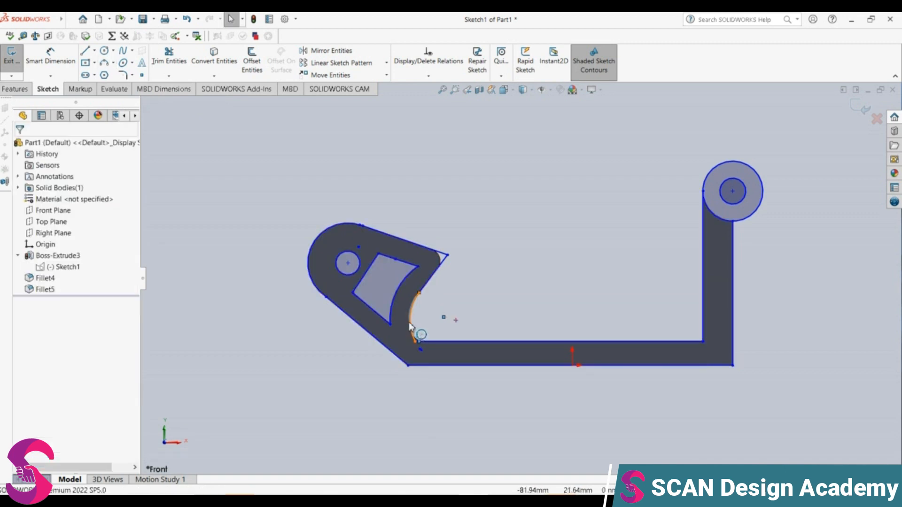
scroll(411, 322, "down", 3)
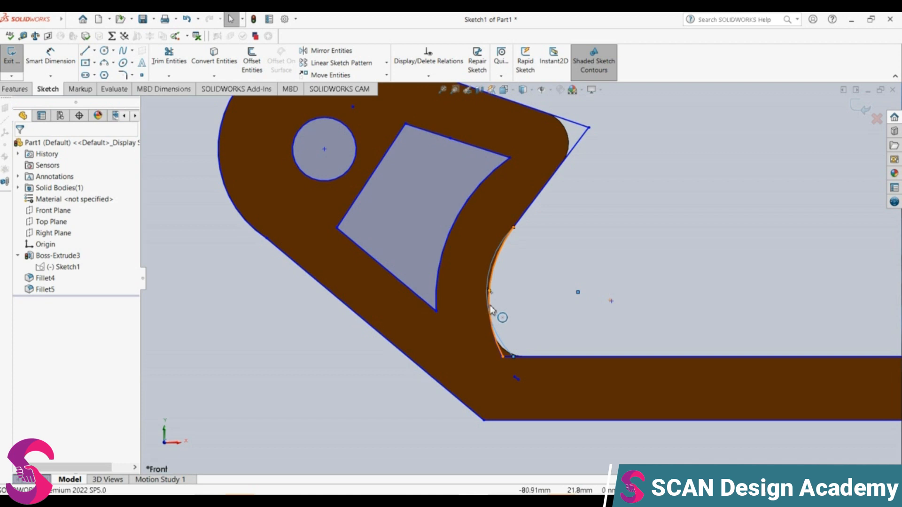
key("ctrl+z")
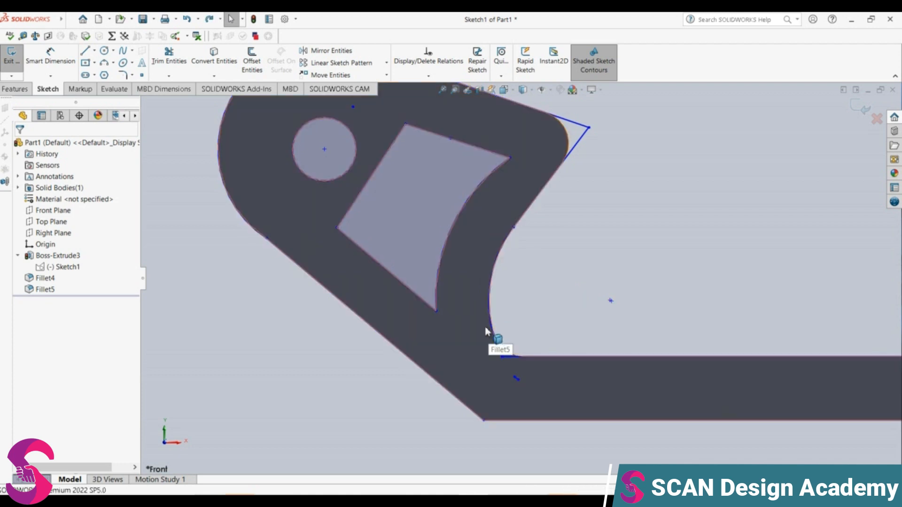
Step: Draw a three-point arc over the lug's concave outer edge, from the short sloped line's lower end to the base's inner corner
left_click(104, 62)
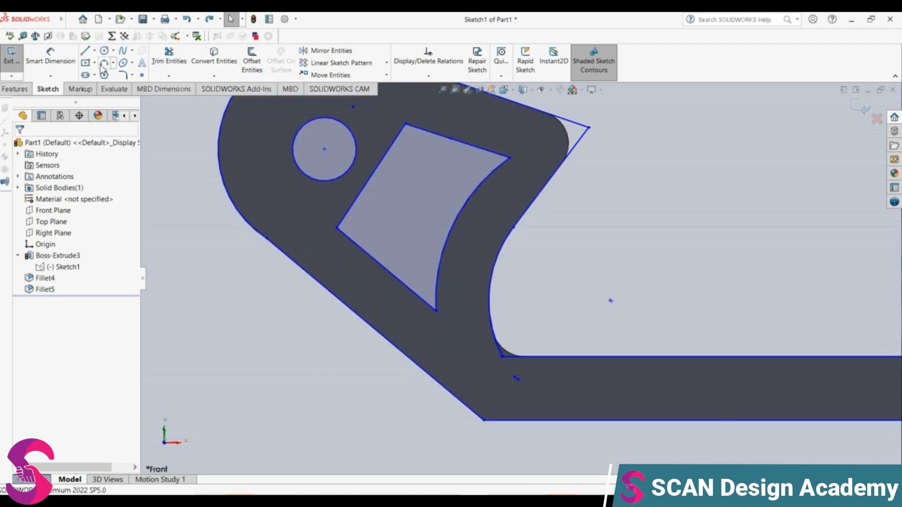
left_click(514, 228)
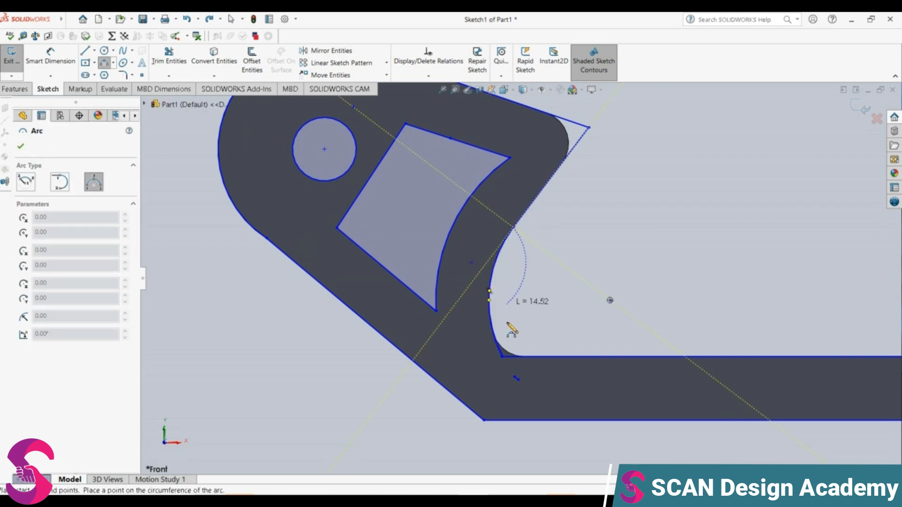
left_click(503, 357)
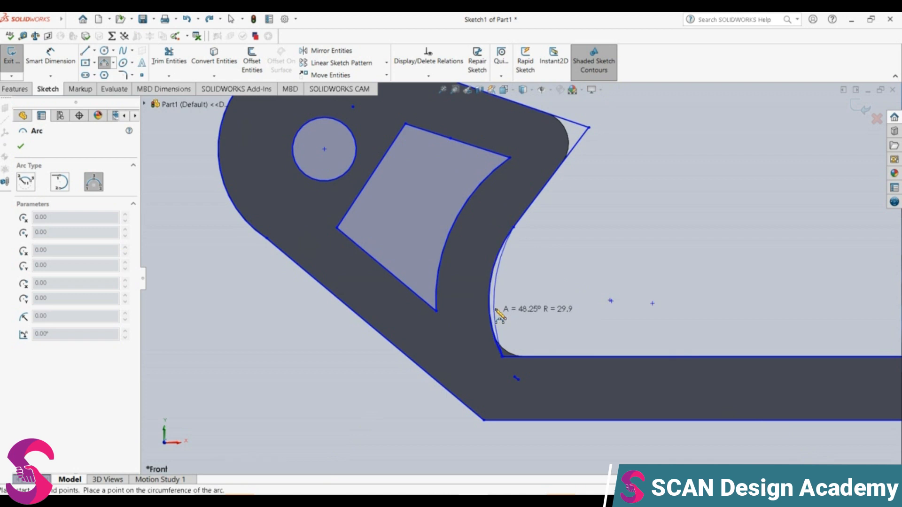
left_click(494, 315)
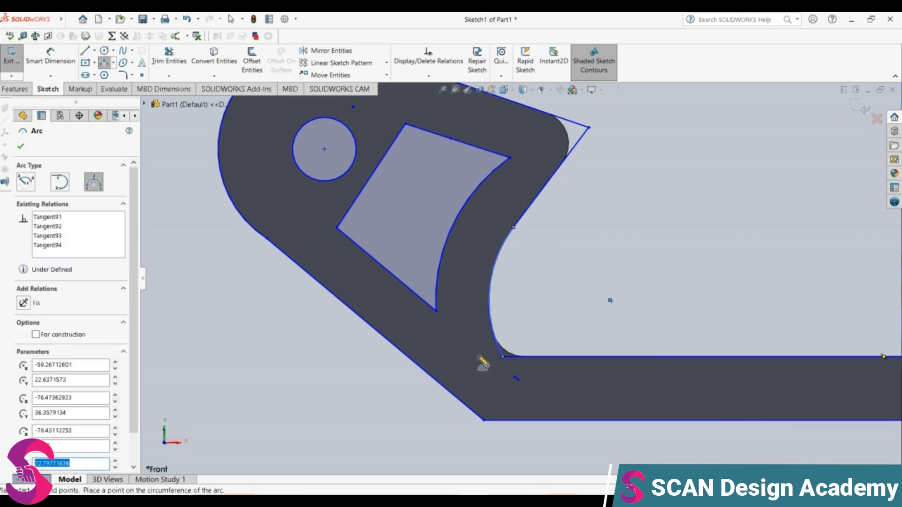
Step: Draw a three-point arc over the curved side of the lug's inner cutout, between the cutout's two corners
left_click(510, 158)
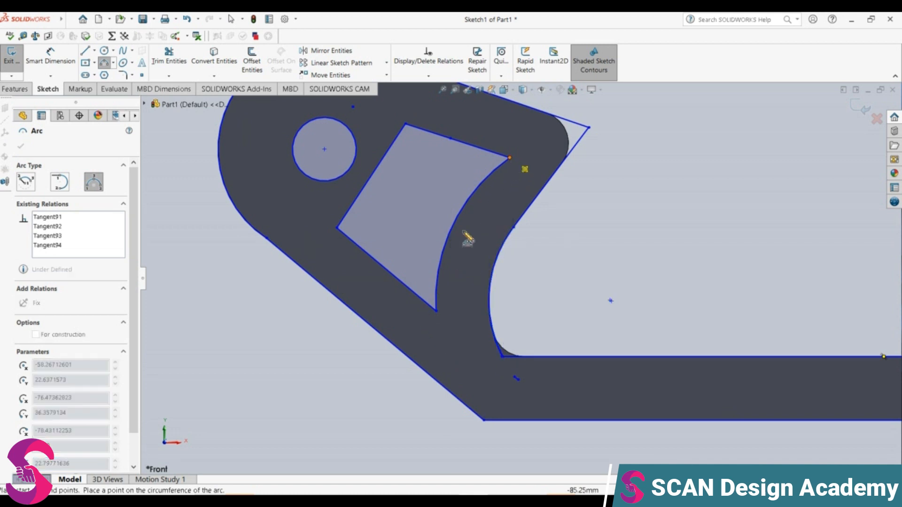
left_click(436, 311)
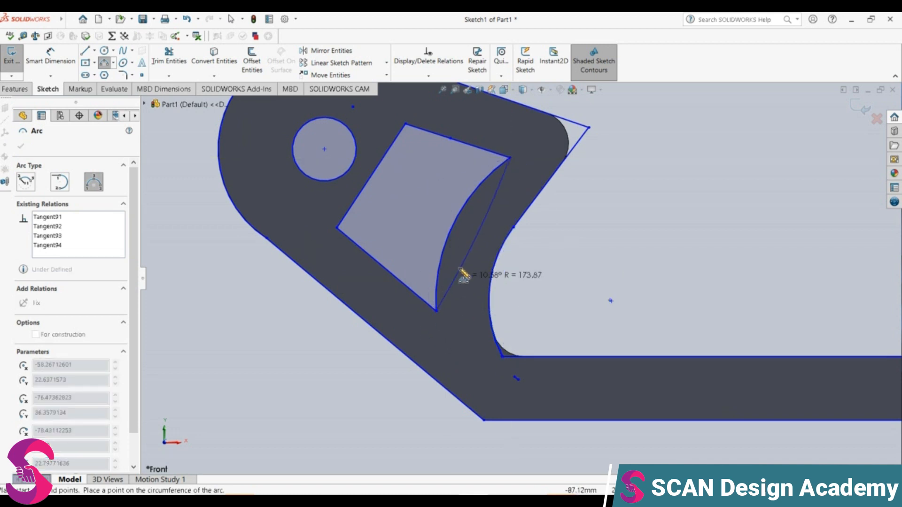
left_click(458, 217)
key("Escape")
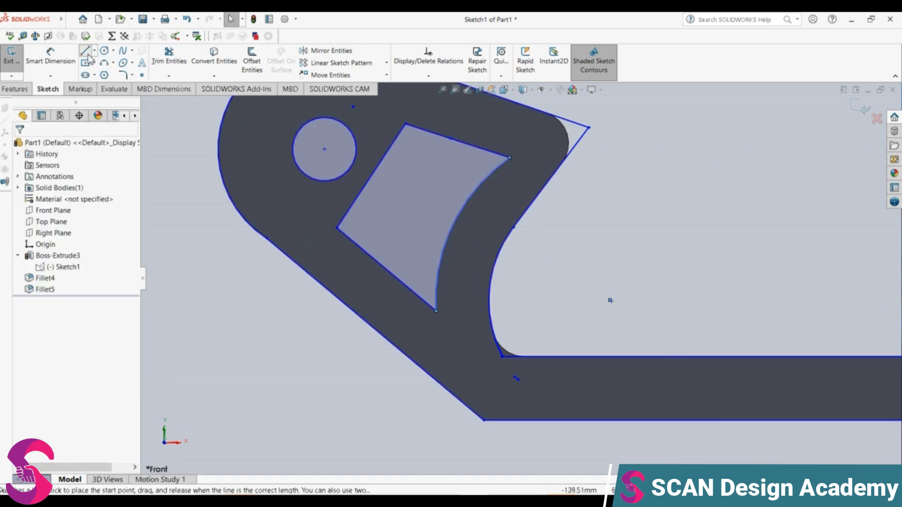
Step: Draw a line over the upper edge of the lug's cutout, from its topmost corner to the curved side's upper end
left_click(86, 52)
left_click(508, 157)
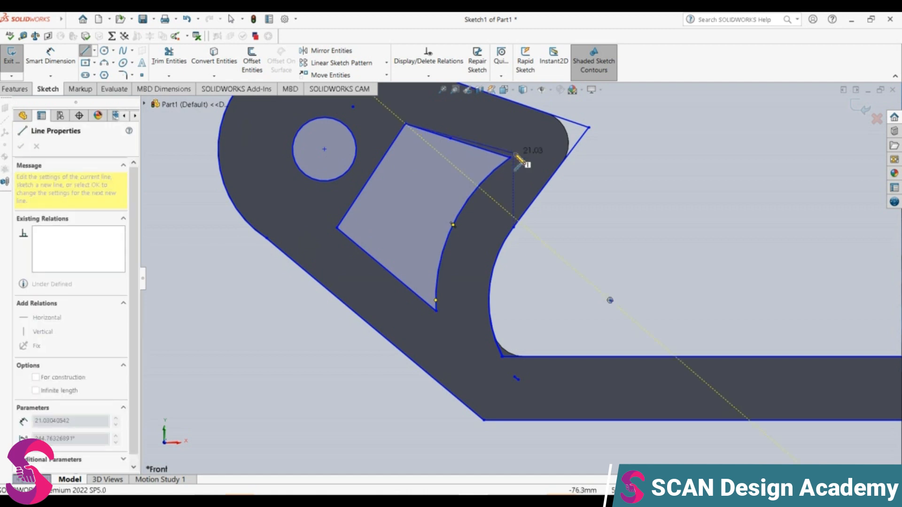
key("Escape")
key("Escape")
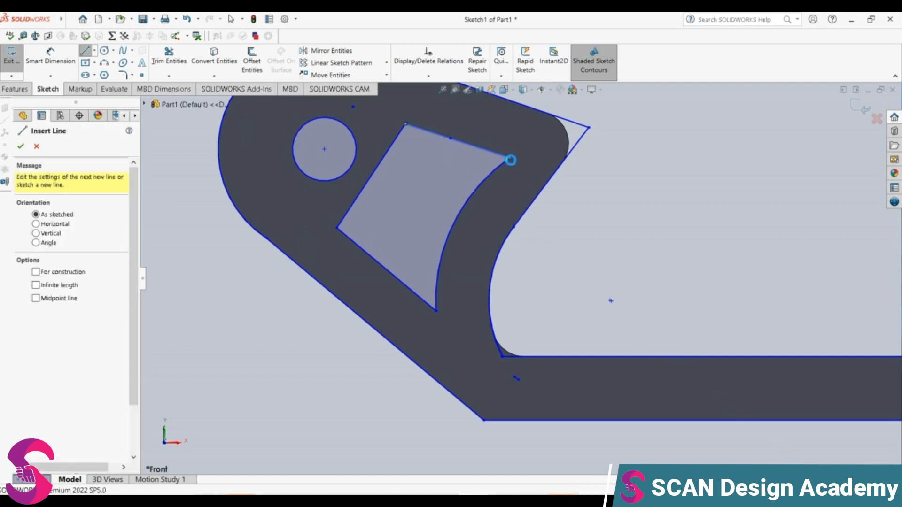
Step: Draw a line over the cutout's straight side facing the round hole, from its topmost corner to its leftmost corner
key("l")
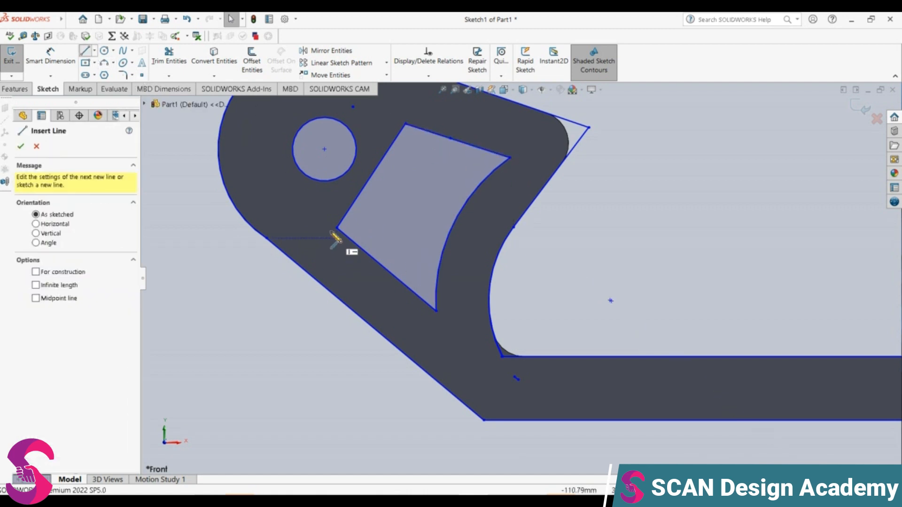
left_click(338, 228)
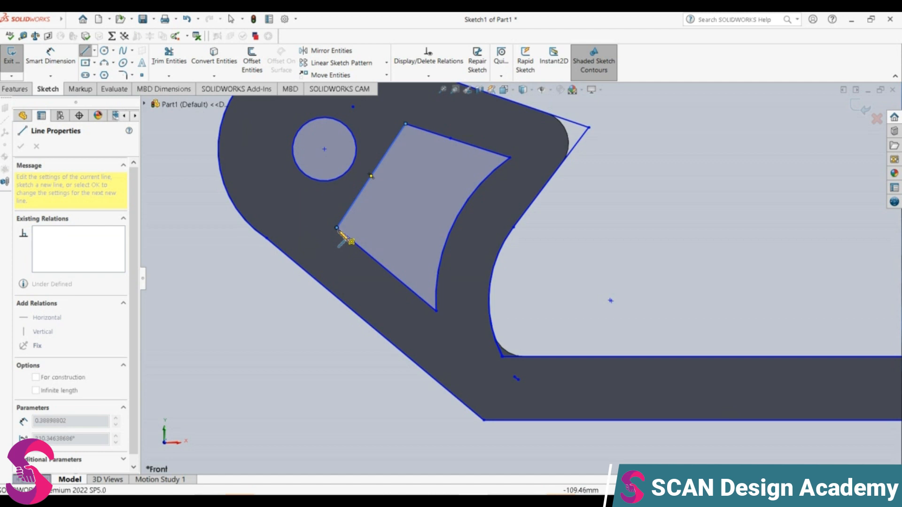
key("Escape")
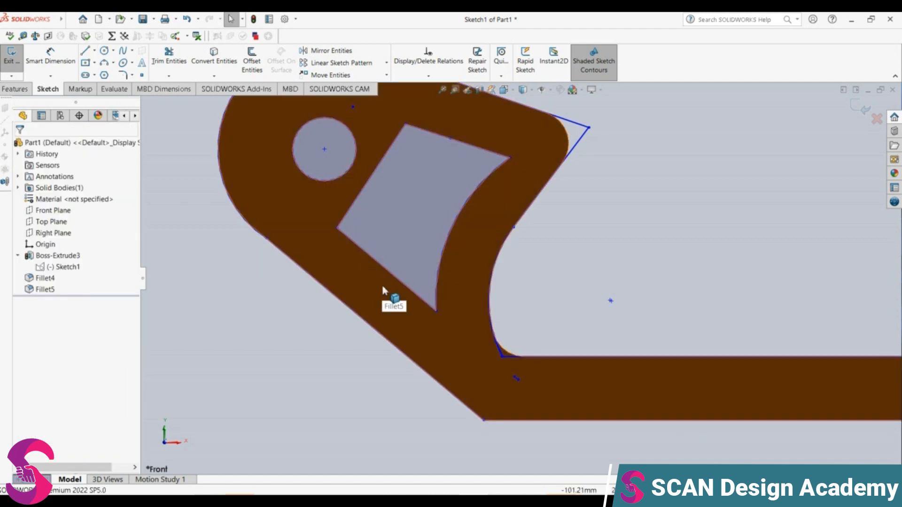
left_click(371, 179)
key("Escape")
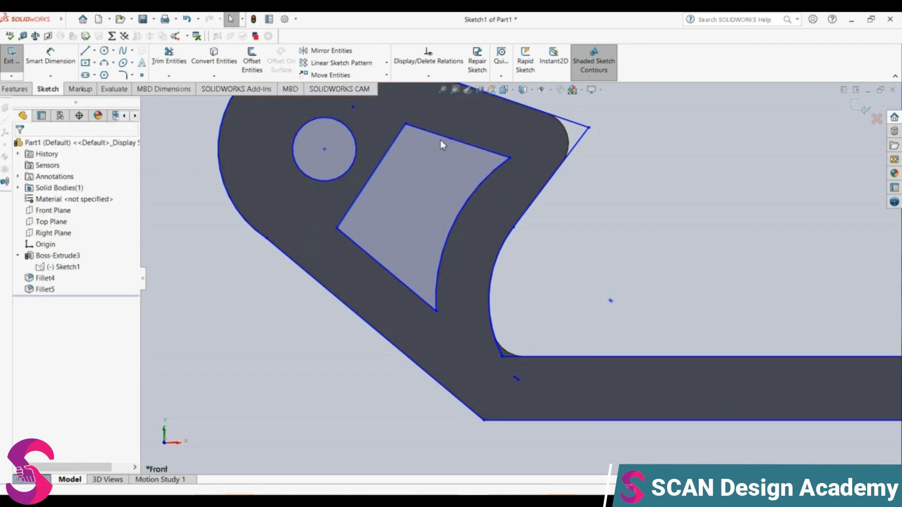
key("F1")
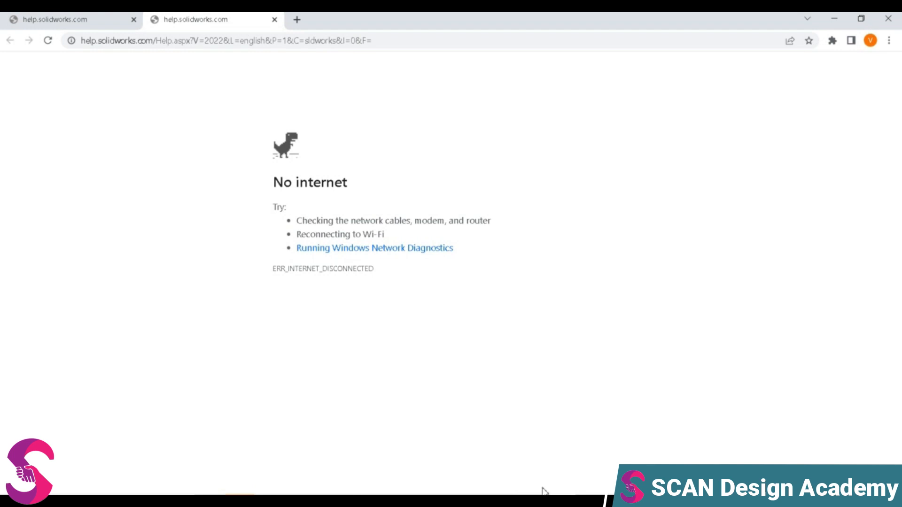
left_click(501, 453)
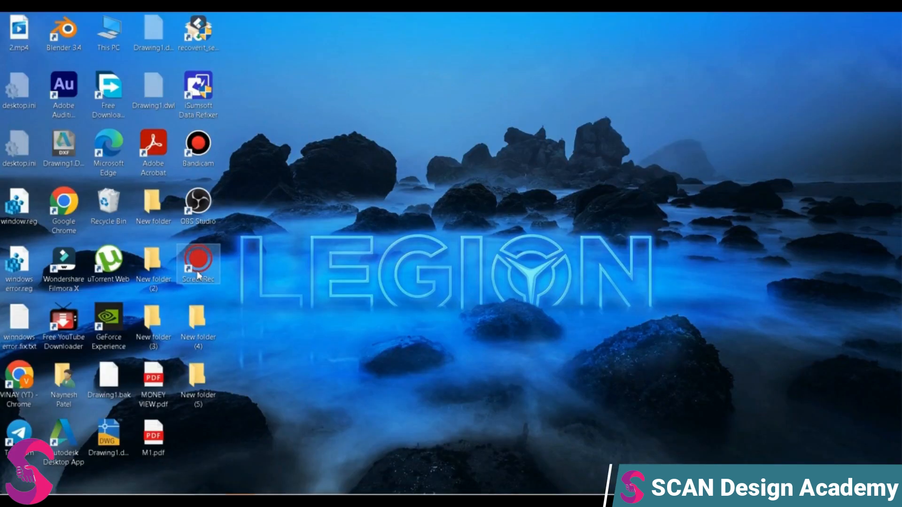
left_click(205, 276)
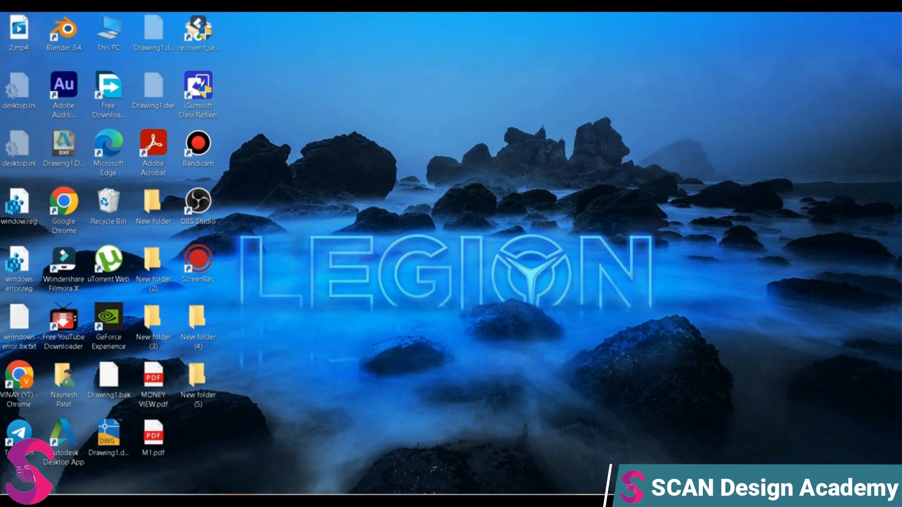
right_click(589, 500)
left_click(575, 485)
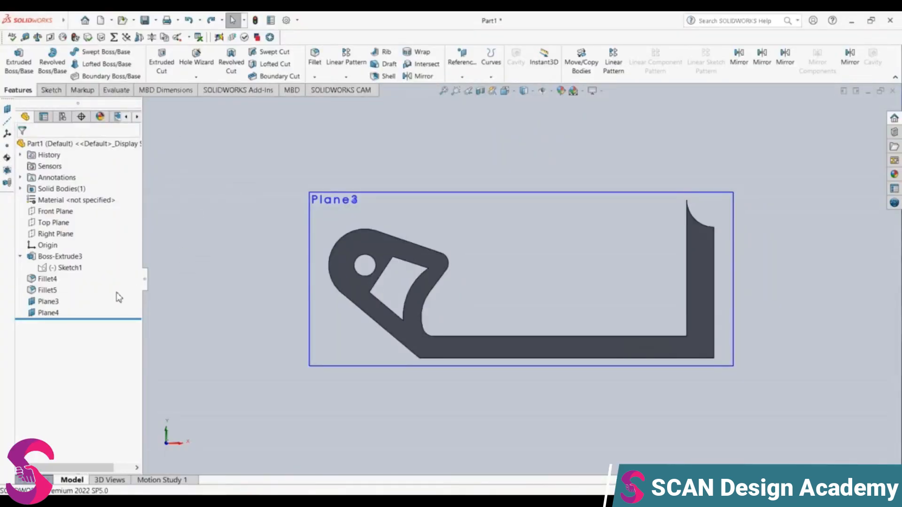
Step: Create a reference plane offset 14 mm from Plane3, with the offset direction flipped
left_click(48, 303)
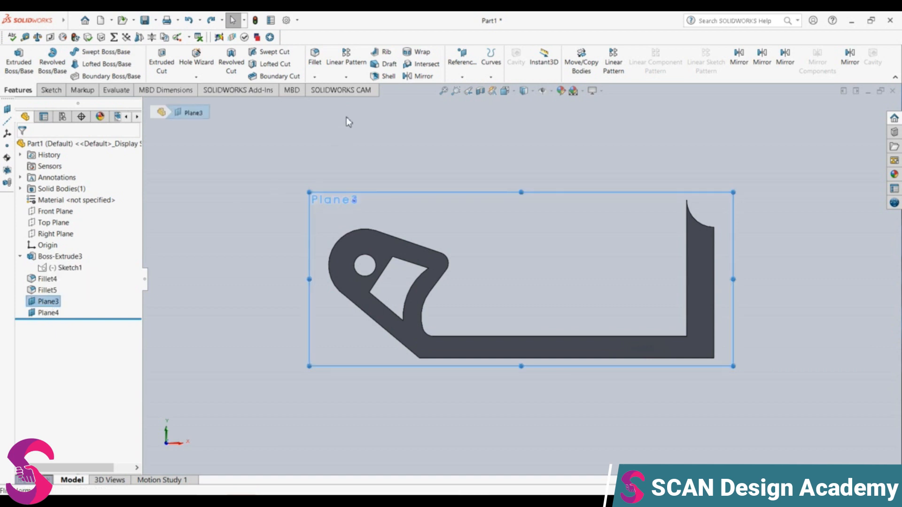
left_click(462, 58)
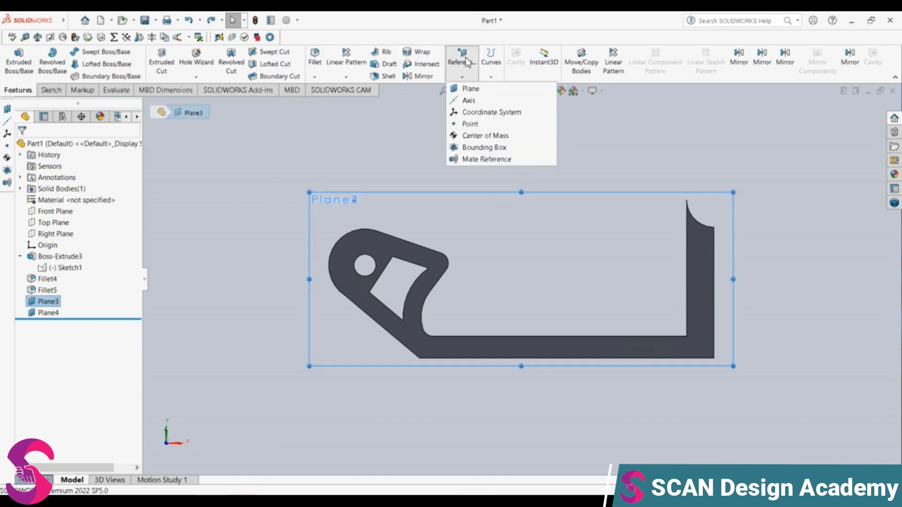
left_click(470, 88)
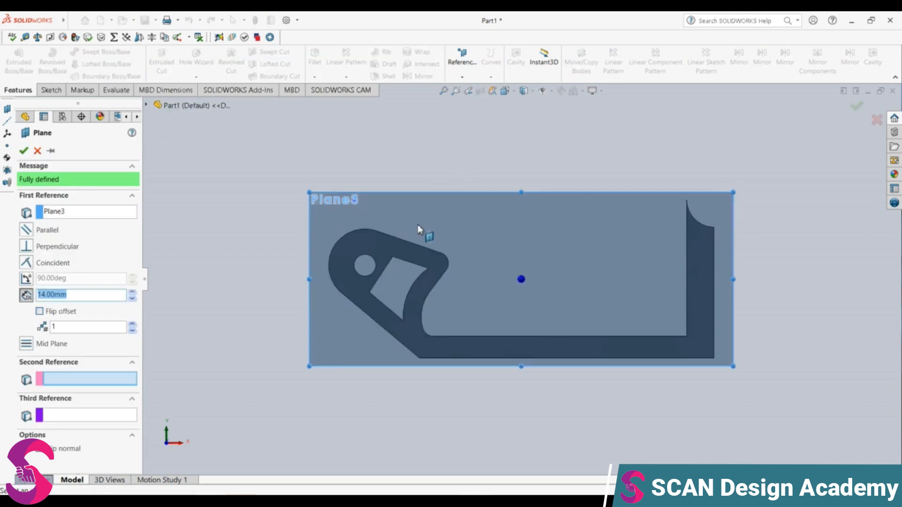
middle_click_drag(239, 292, 266, 330)
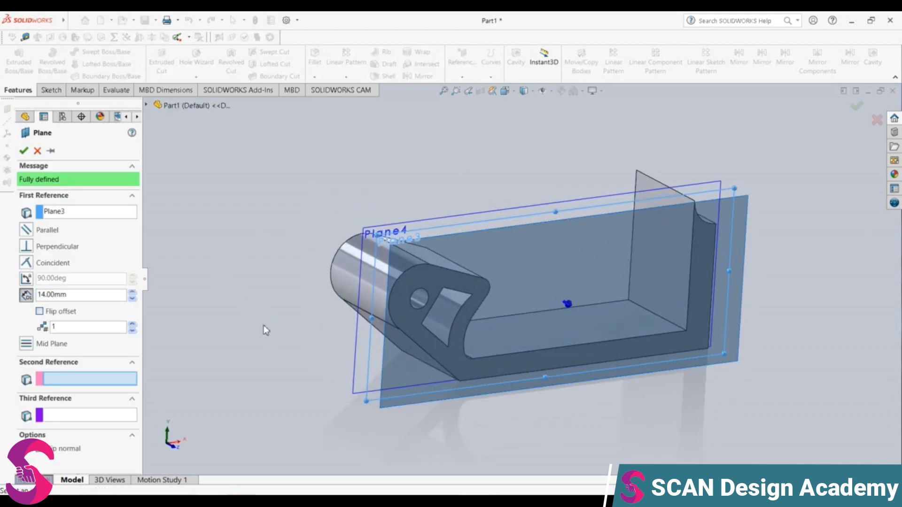
left_click(39, 311)
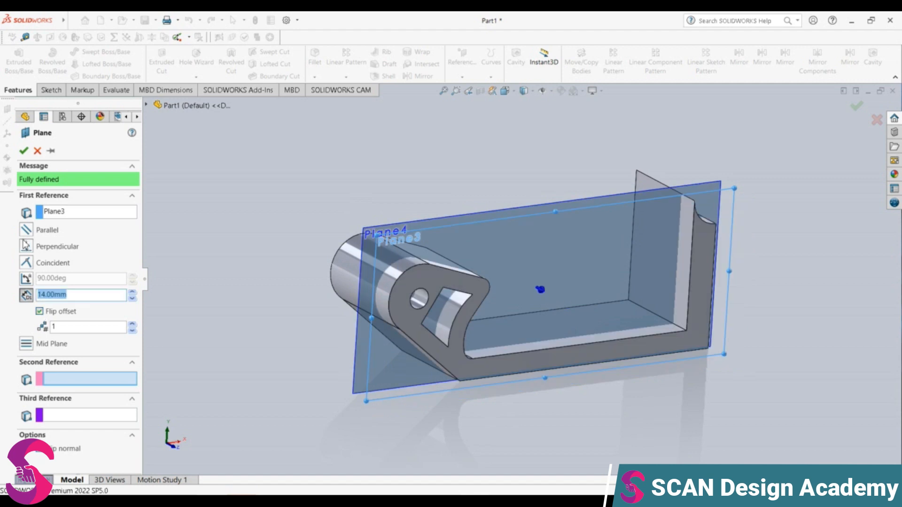
left_click(22, 152)
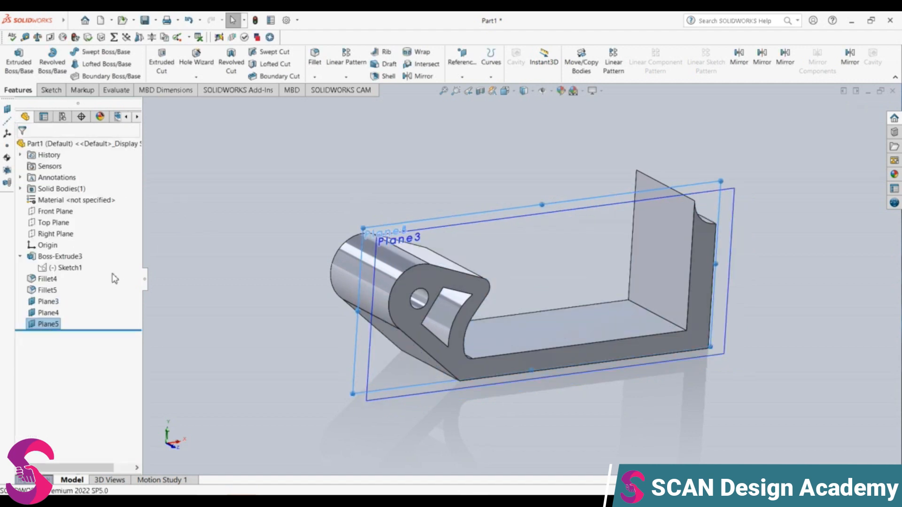
Step: View Plane5 face-on, start a sketch on it, and trace the lug's large rounded end with a three-point arc of 20 mm radius
right_click(54, 326)
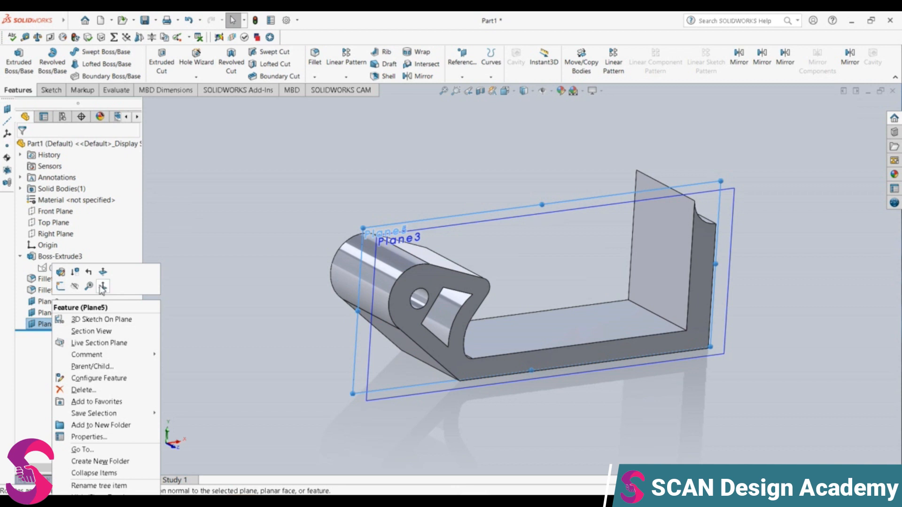
left_click(102, 286)
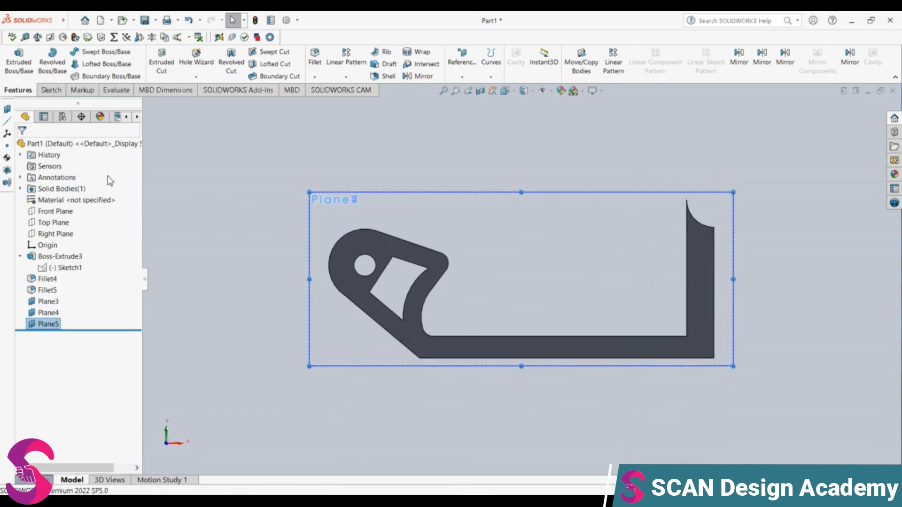
left_click(52, 90)
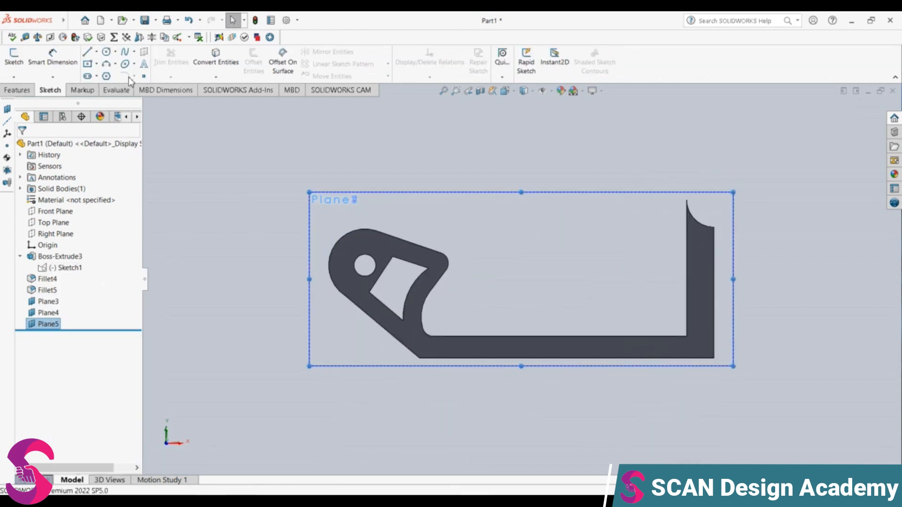
left_click(107, 66)
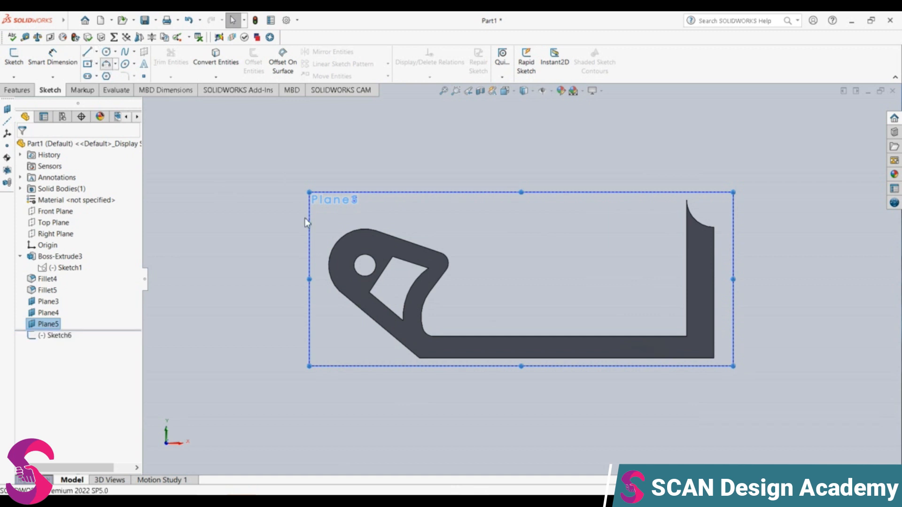
left_click(346, 296)
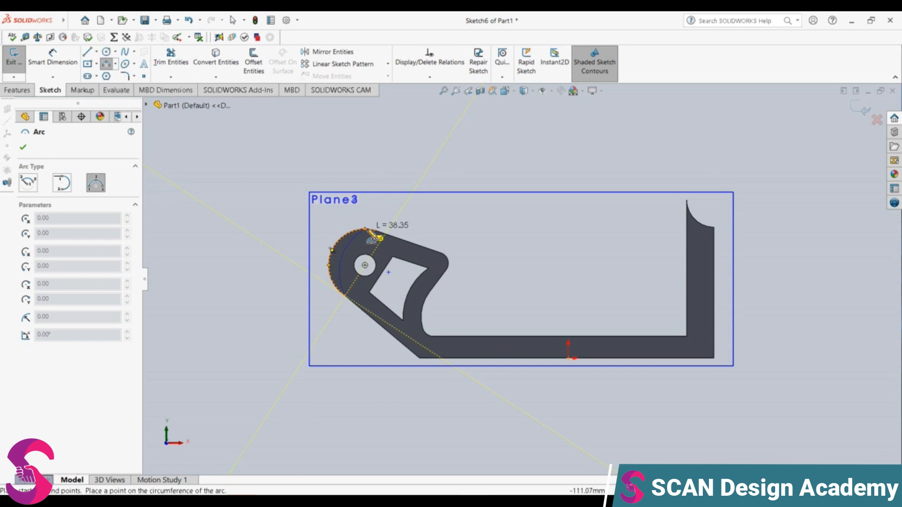
left_click(382, 238)
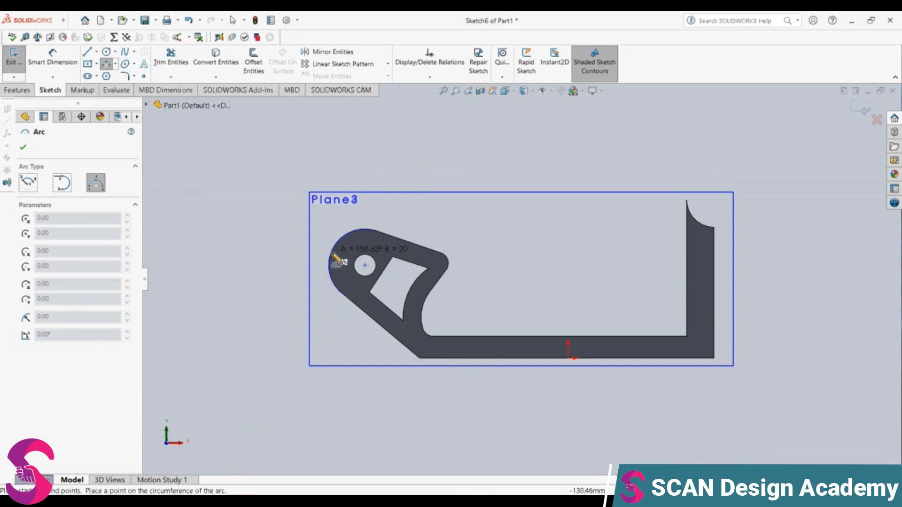
left_click(332, 255)
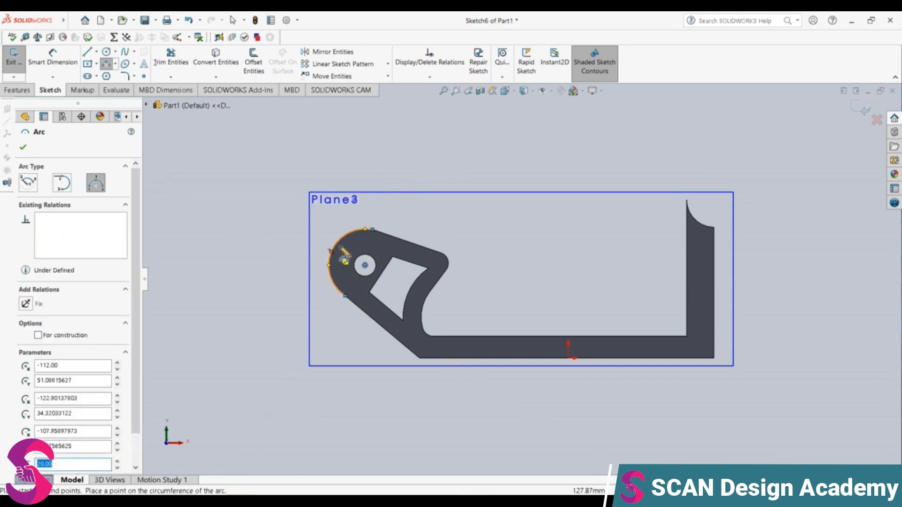
Step: Draw a line about 40 mm long over the lug's upper sloped edge, from the large arc's upper end to the start of the rounded tip
scroll(373, 244, "down", 2)
scroll(376, 244, "down", 4)
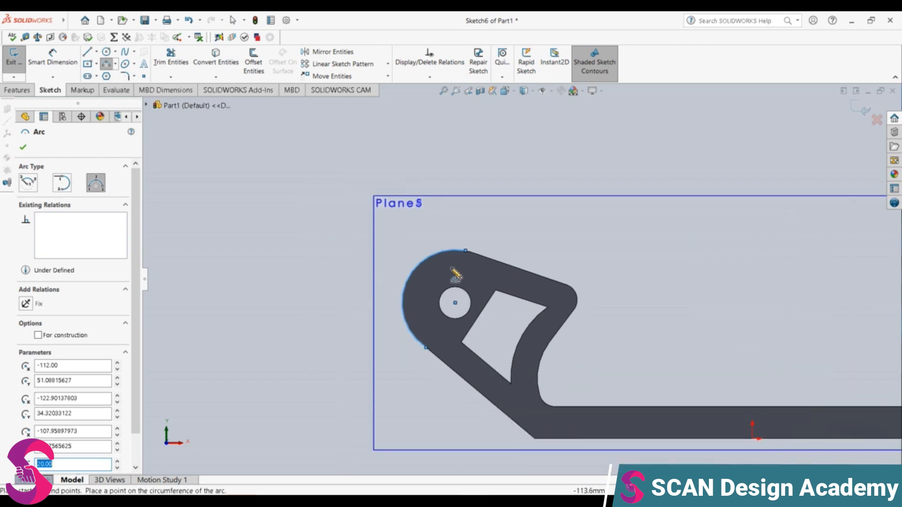
scroll(487, 289, "down", 2)
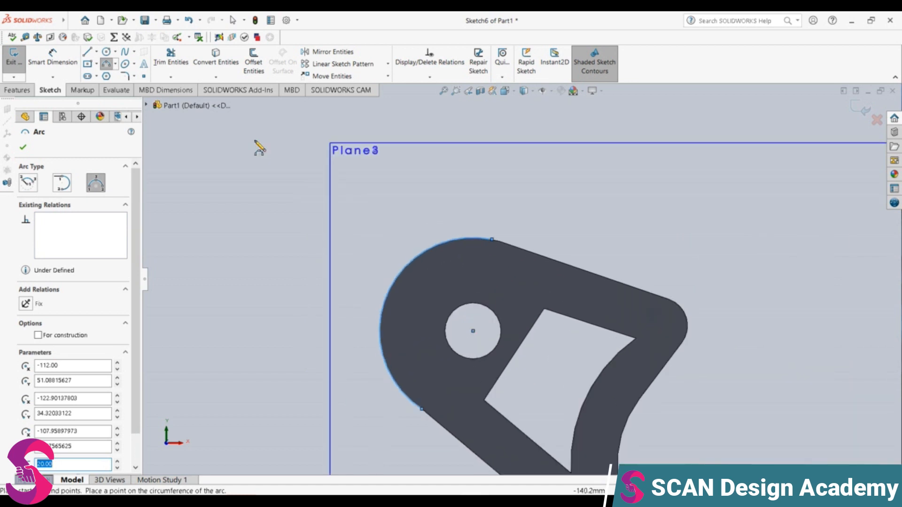
left_click(87, 51)
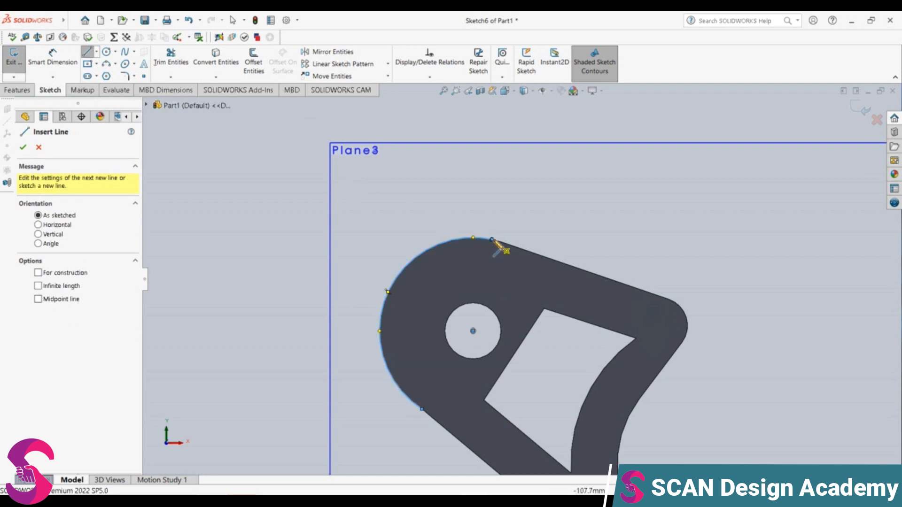
left_click(492, 241)
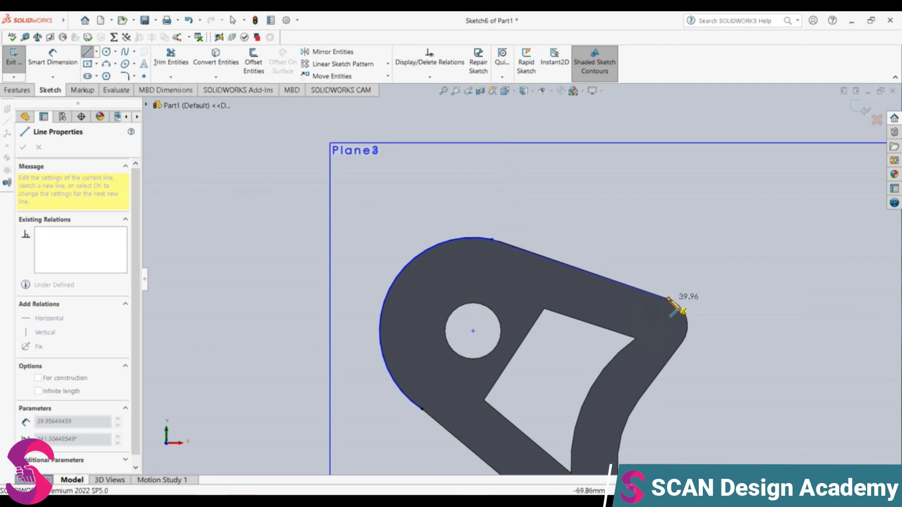
left_click(669, 299)
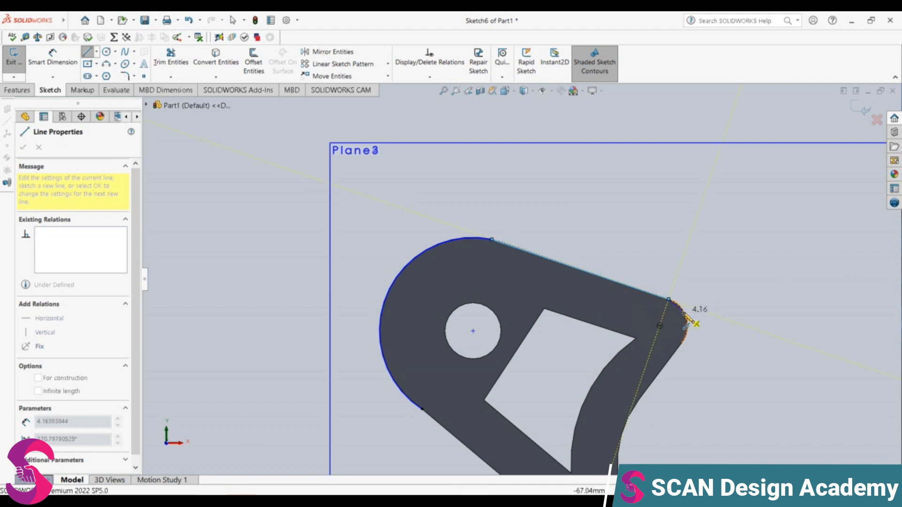
key("Escape")
key("Escape")
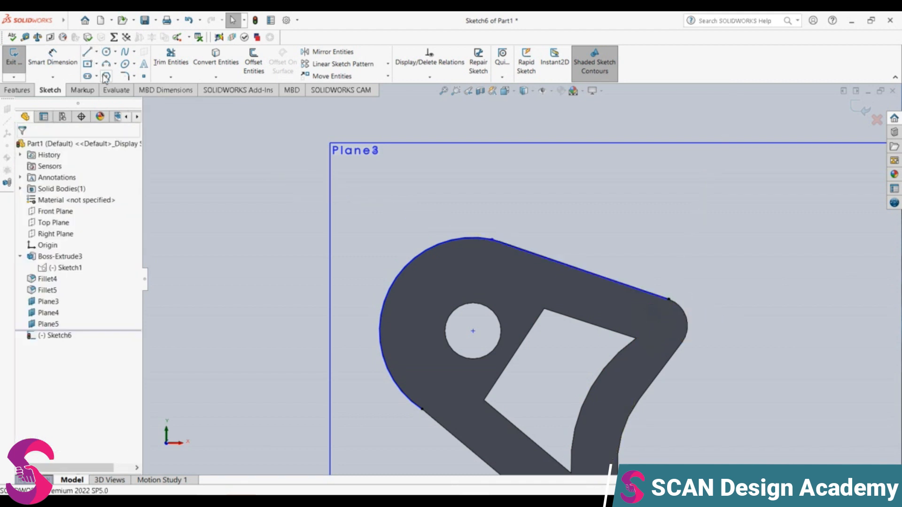
Step: Draw a three-point arc over the lug's small rounded tip, starting at the upper sloped line's lower end
left_click(107, 64)
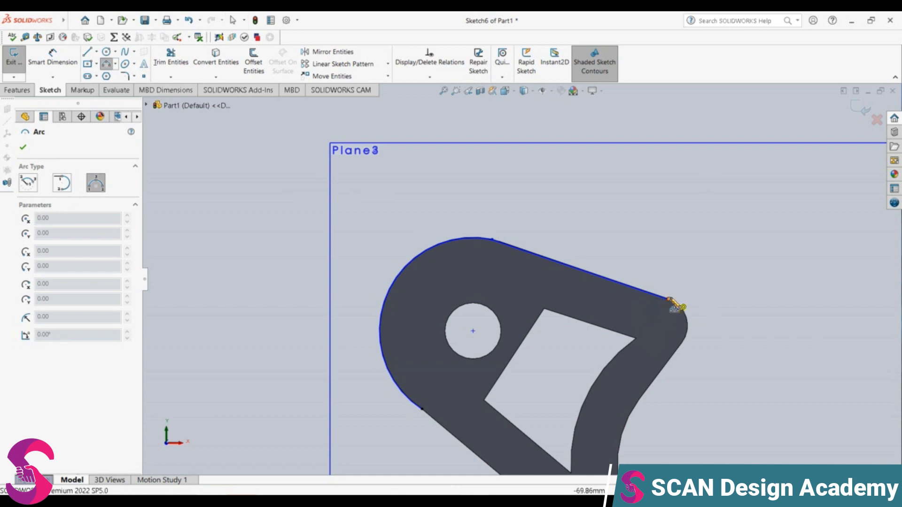
left_click(668, 299)
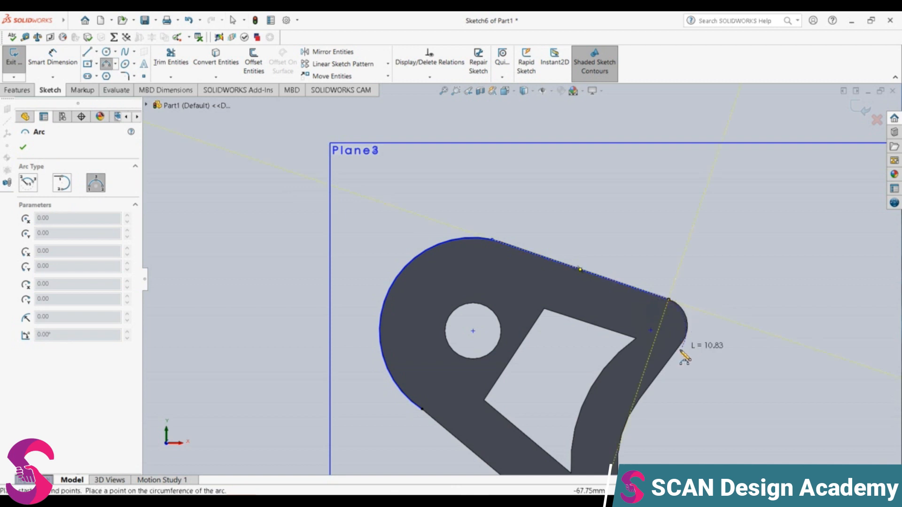
left_click(681, 344)
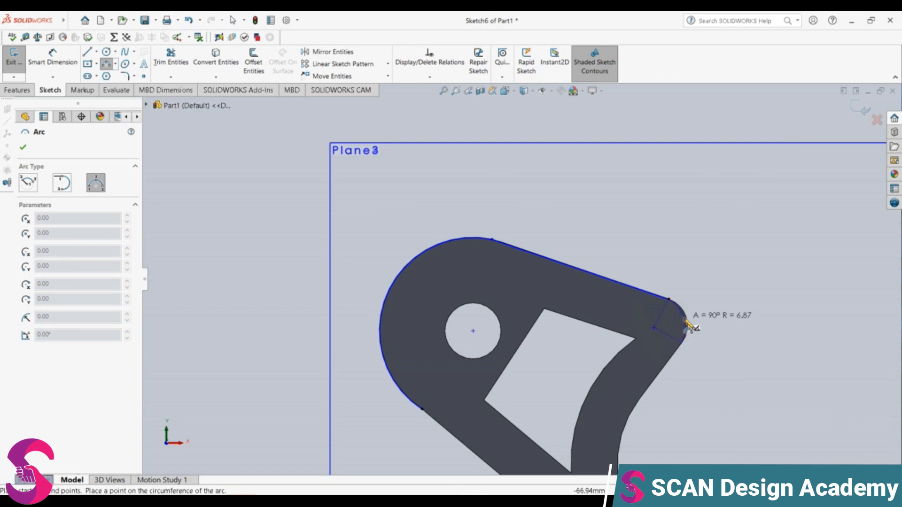
left_click(690, 324)
key("Escape")
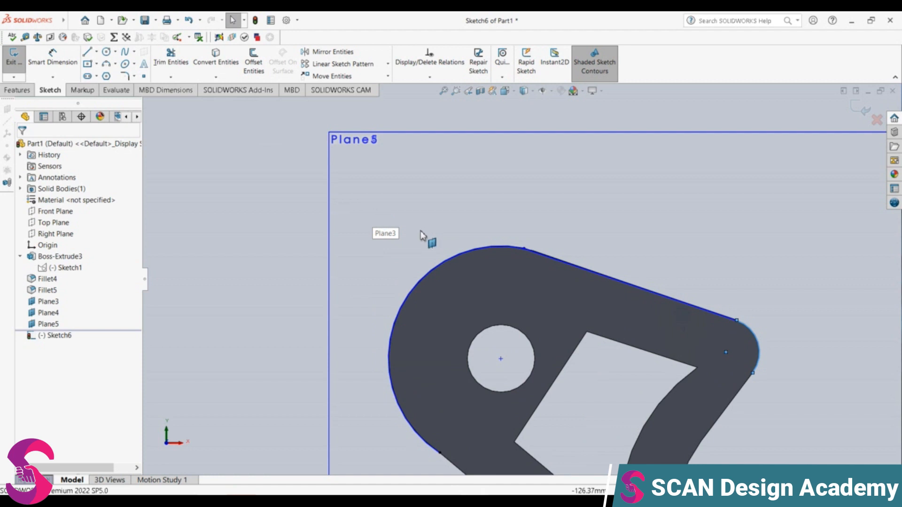
Step: Draw a line over the lug's lower sloped edge, from the large arc's lower end to the base's bottom corner
scroll(437, 241, "up", 3)
scroll(470, 263, "down", 2)
scroll(542, 294, "up", 1)
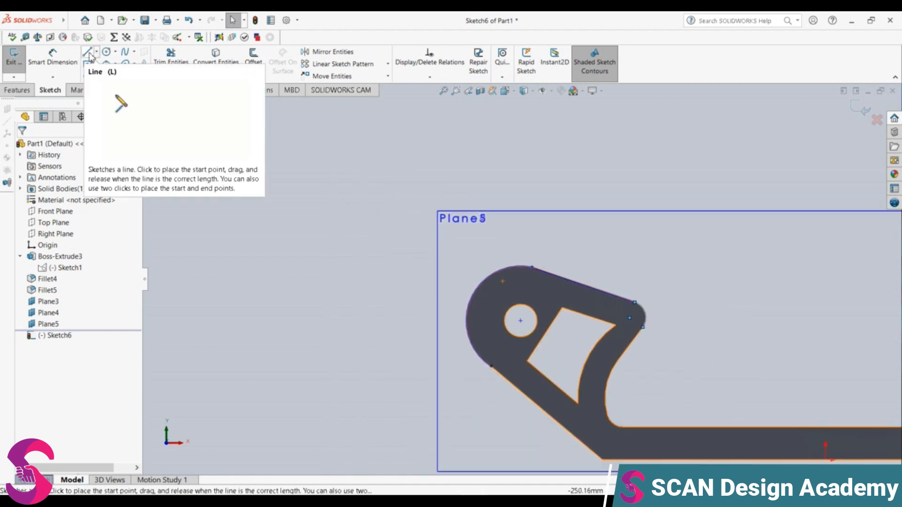
left_click(89, 52)
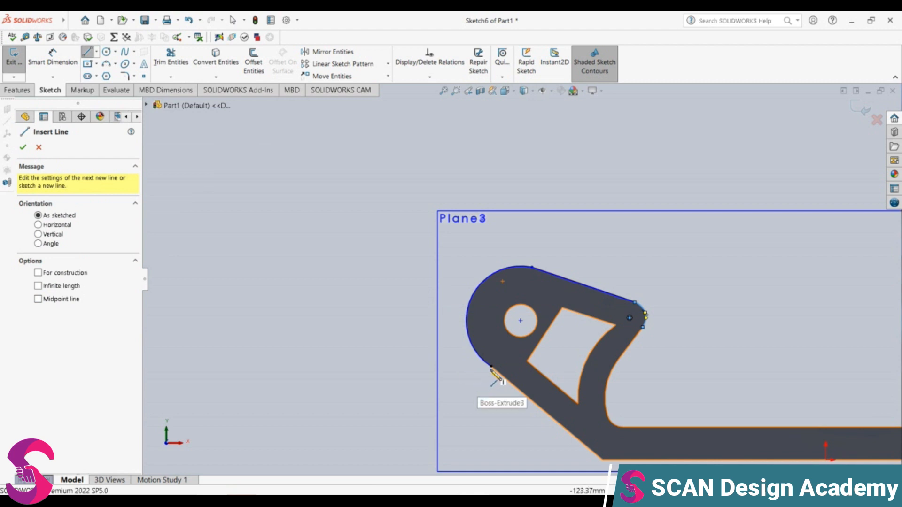
left_click(491, 367)
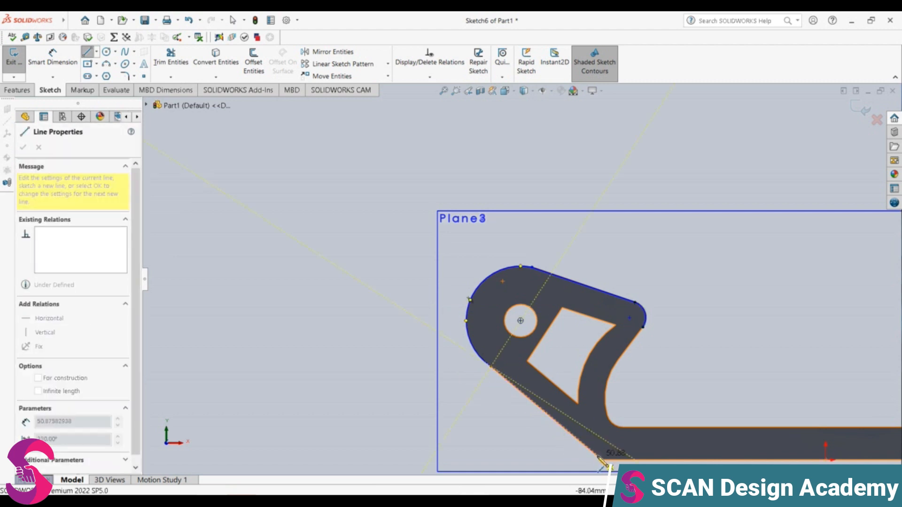
double_click(603, 460)
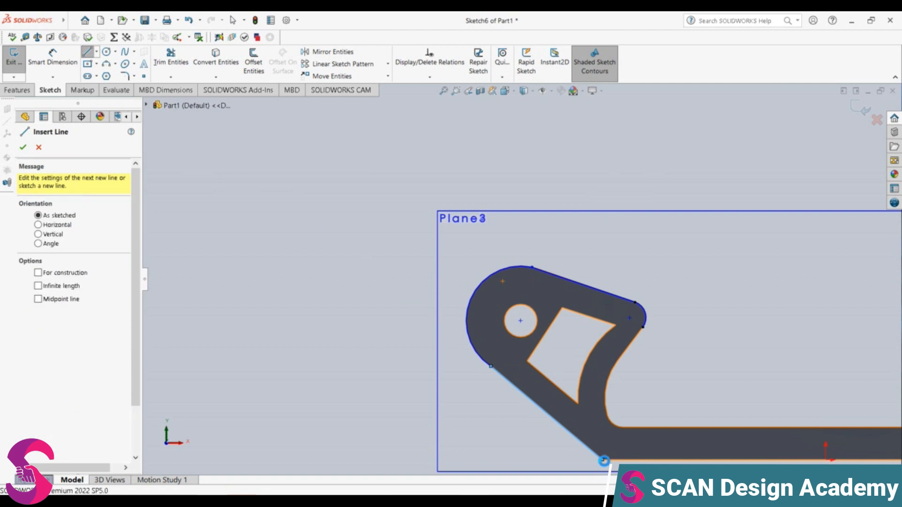
key("Escape")
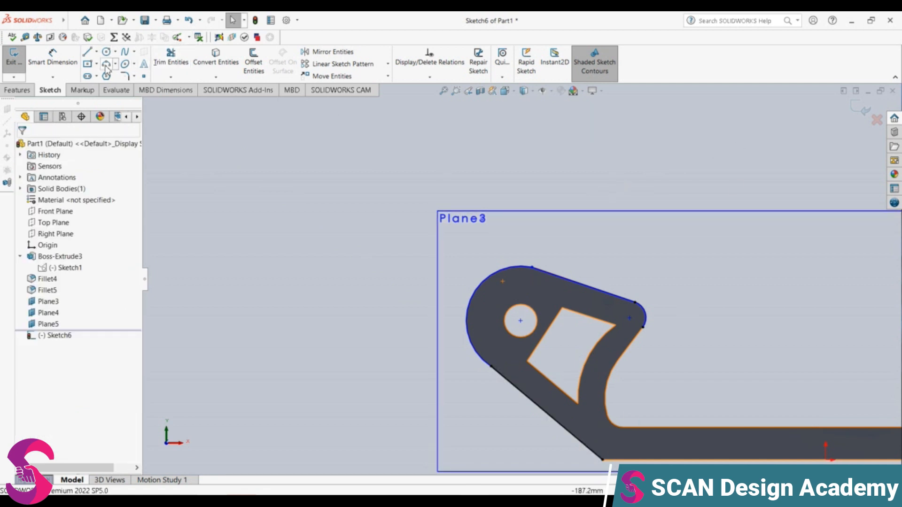
Step: Draw a three-point arc of about 32.6 mm radius along the cutout's curved side, from the base's bottom corner to the small tip arc
left_click(107, 64)
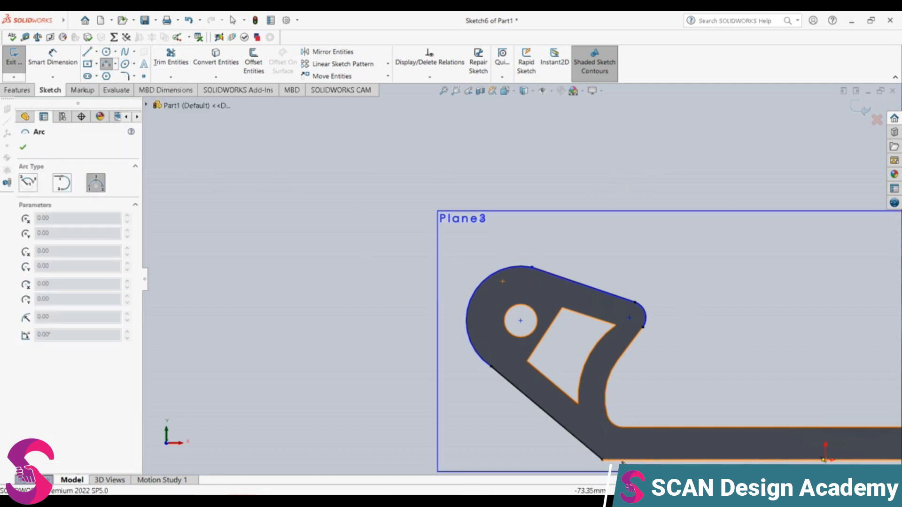
left_click(602, 460)
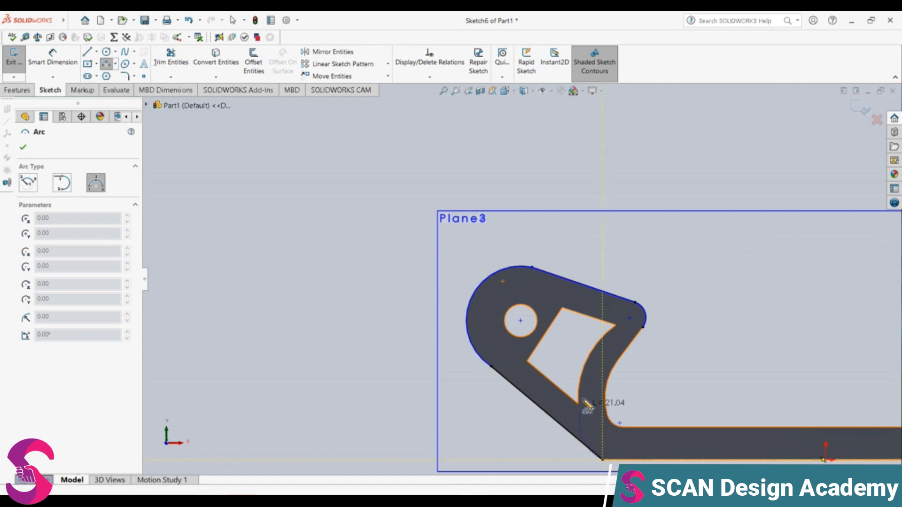
left_click(644, 323)
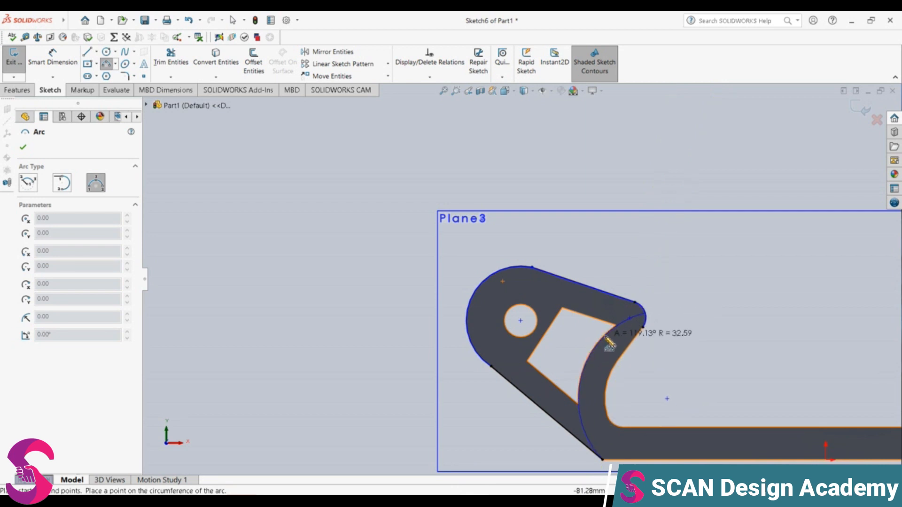
left_click(610, 344)
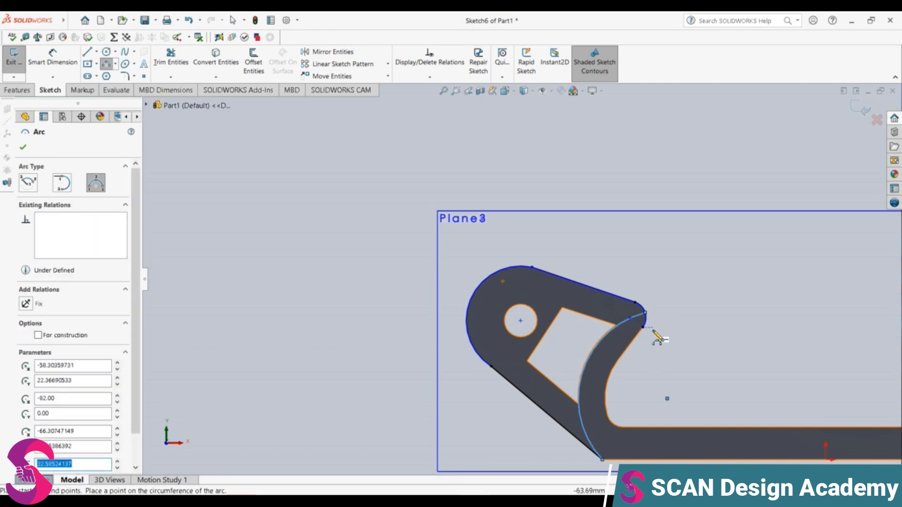
key("Escape")
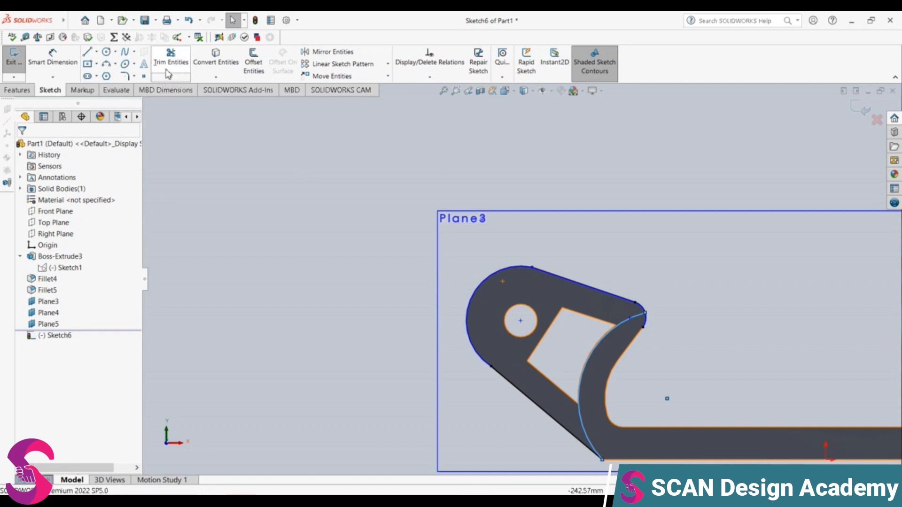
Step: Trim away the small tip arc's portion below its intersection with the large cutout arc, accepting deletion of the affected relation
left_click(168, 70)
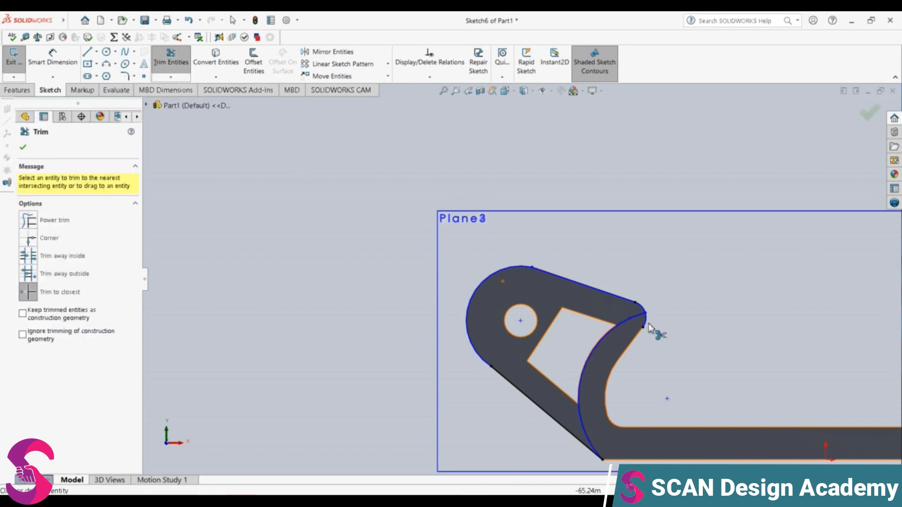
left_click(645, 324)
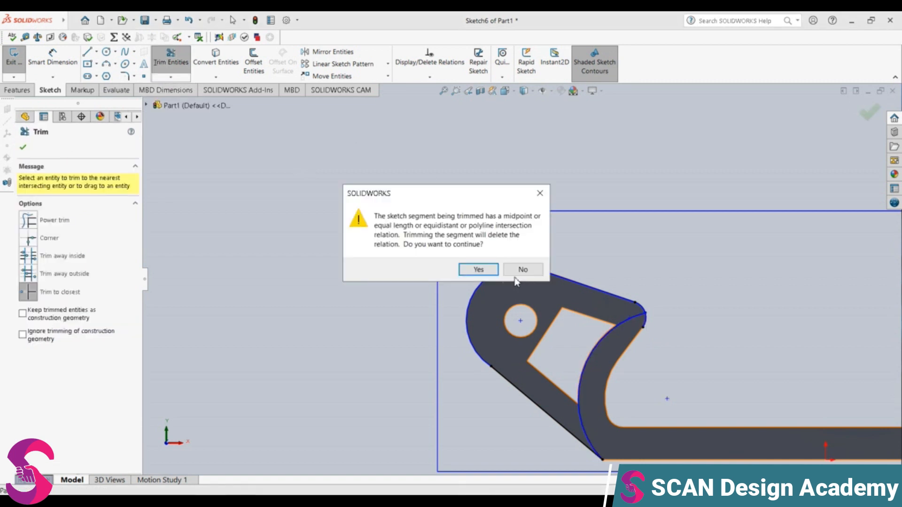
left_click(478, 269)
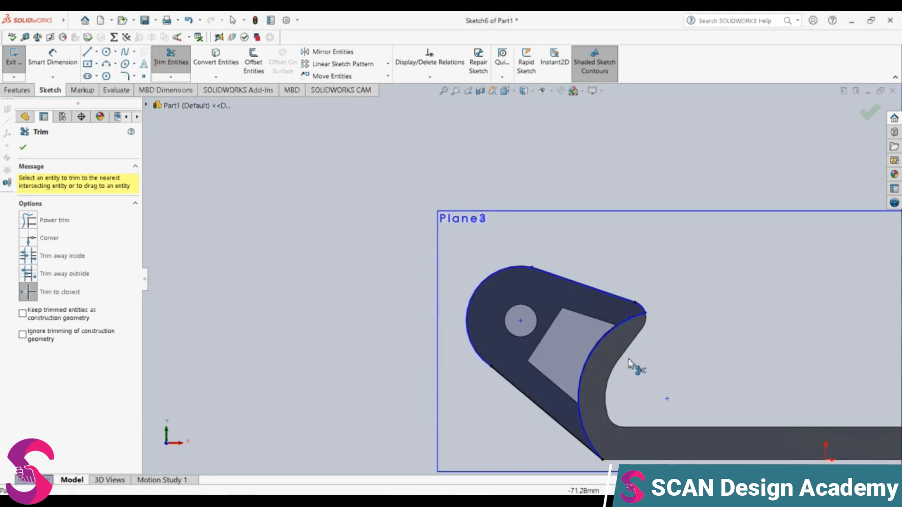
Step: Try a 32 mm blind extruded cut from the traced lug profile
scroll(650, 332, "down", 1)
mouse_move(643, 317)
middle_mouse_down()
mouse_move(618, 358)
mouse_move(584, 378)
middle_mouse_up()
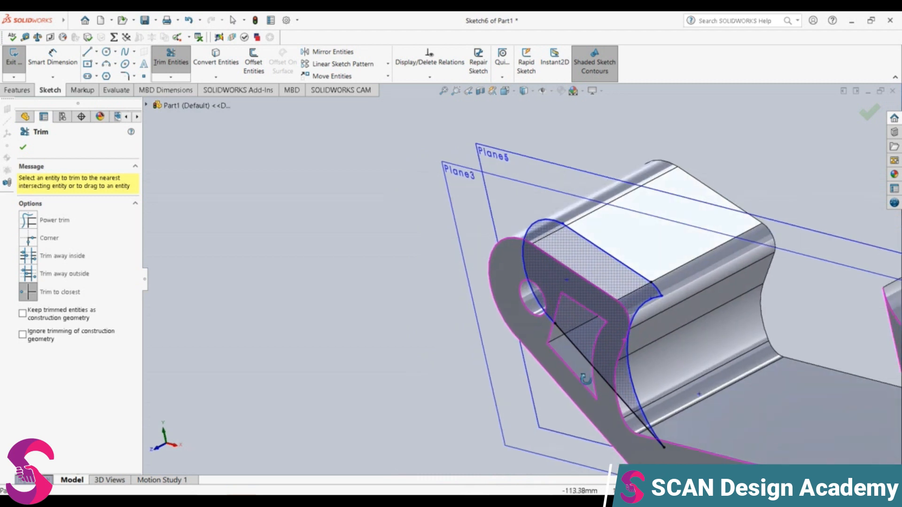
left_click(25, 92)
left_click(163, 67)
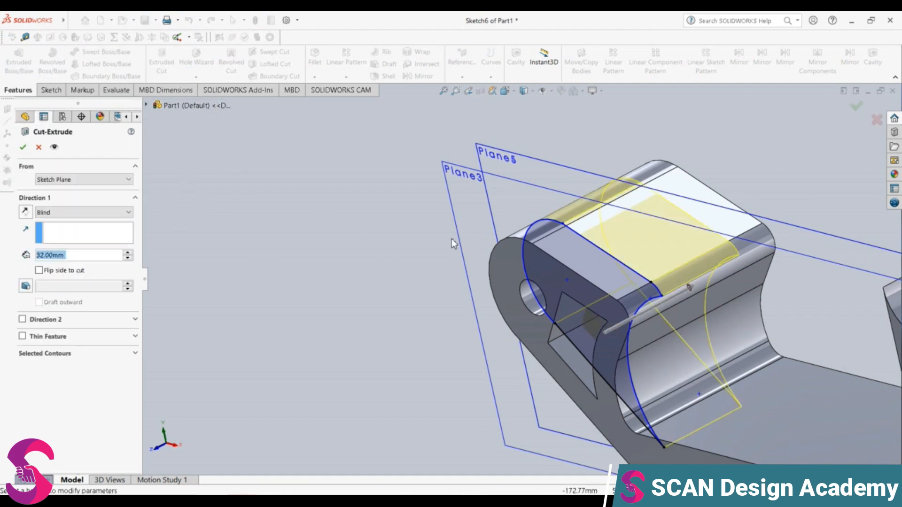
mouse_move(566, 236)
middle_mouse_down()
mouse_move(605, 219)
mouse_move(606, 187)
mouse_move(597, 179)
mouse_move(572, 223)
middle_mouse_up()
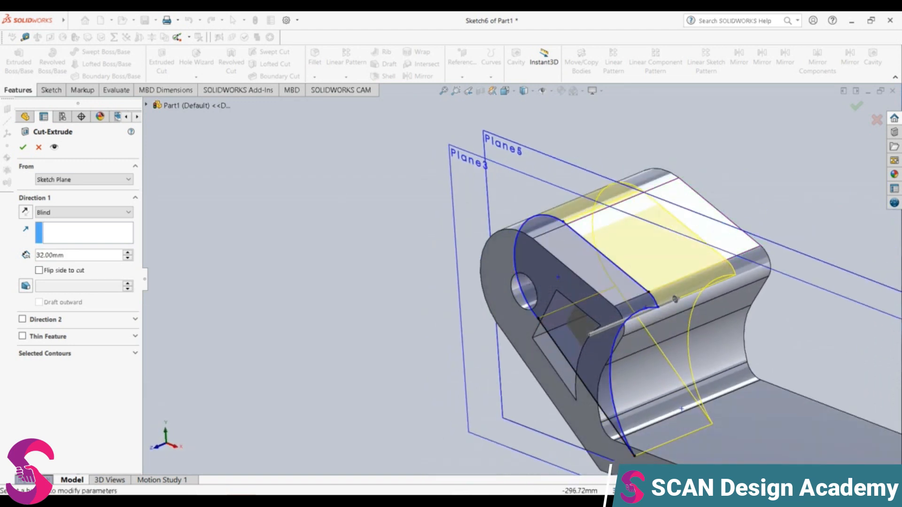
left_click(26, 149)
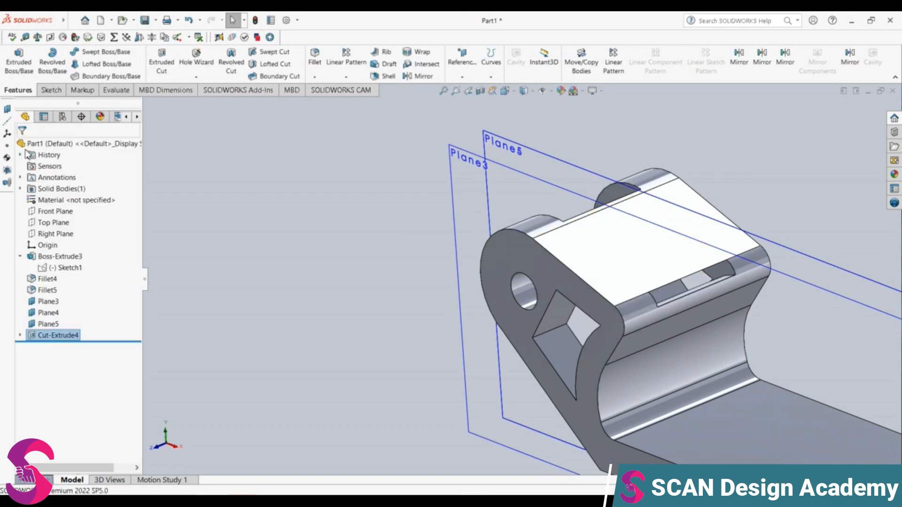
key("ctrl+z")
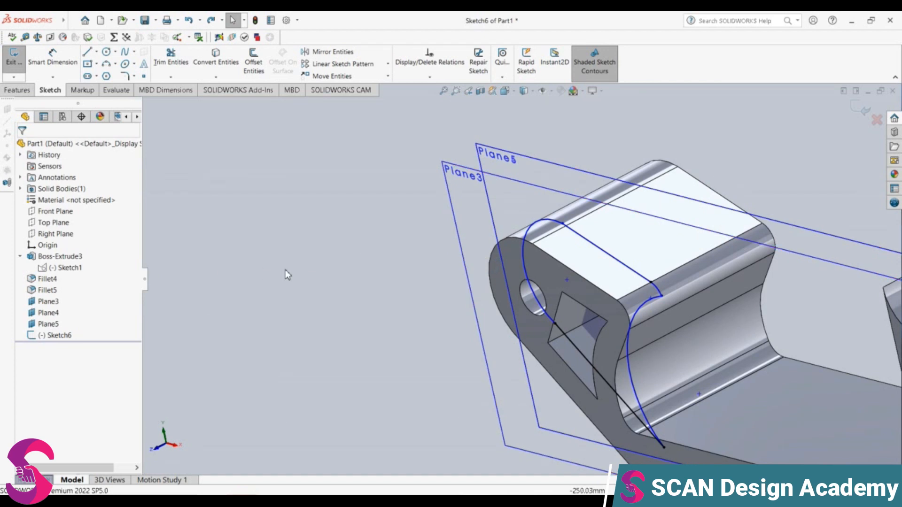
Step: View the lug sketch face-on and delete the line over the lug's upper sloped edge
left_click(59, 334)
left_click(76, 323)
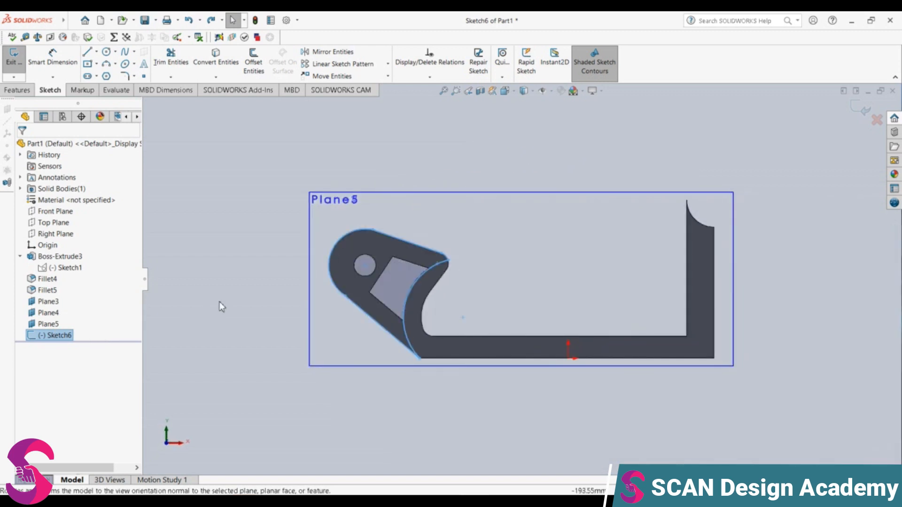
left_click(396, 238)
key("Escape")
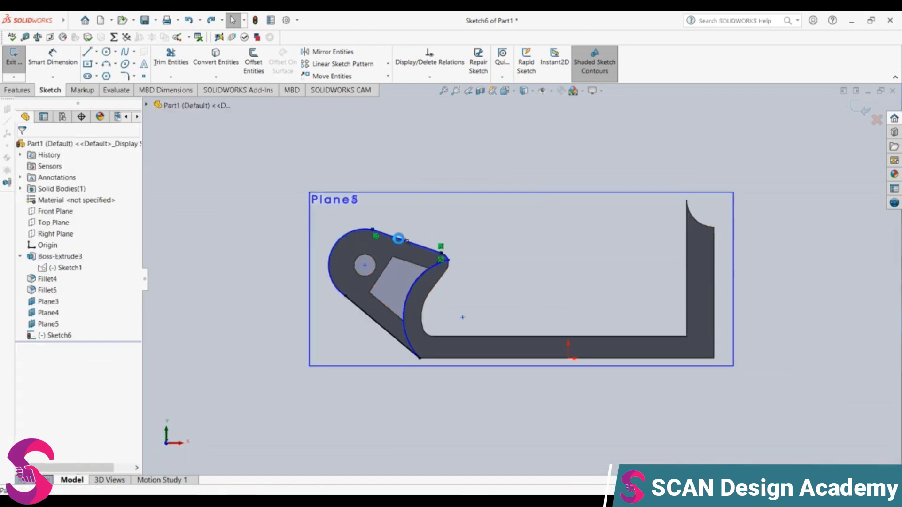
key("f")
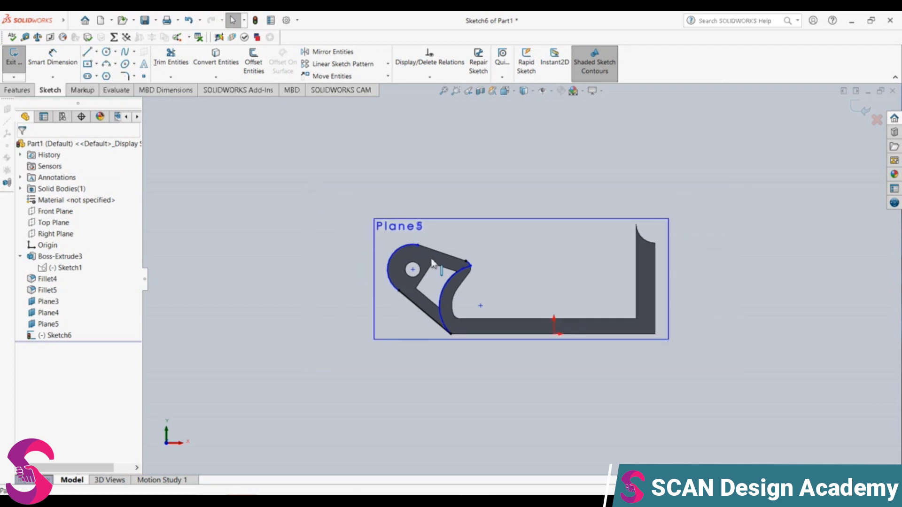
scroll(386, 235, "down", 6)
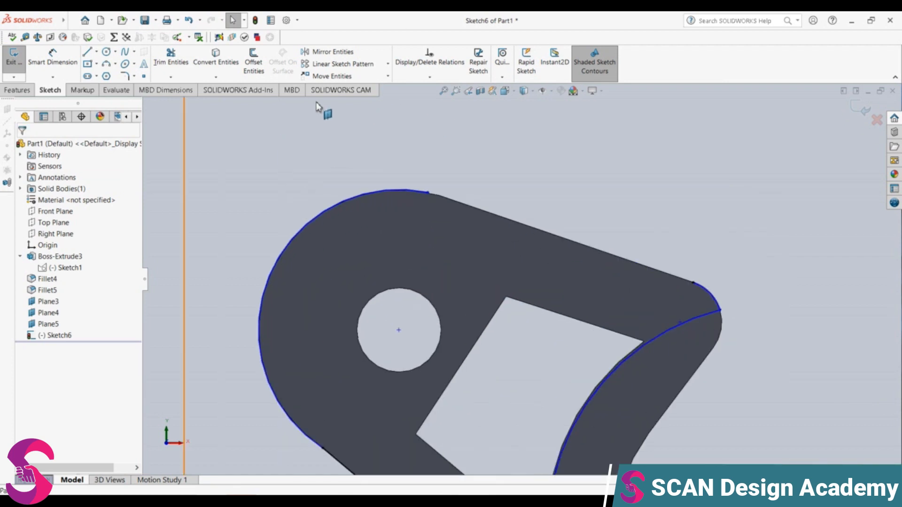
Step: Draw a line about 38.3 mm long from the upper sloped edge's true starting corner to the rounded tip arc
left_click(92, 51)
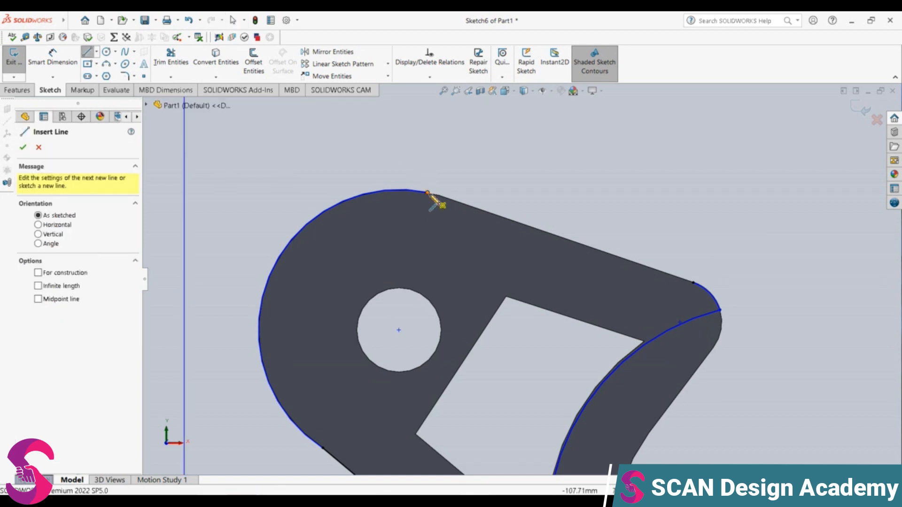
left_click(429, 193)
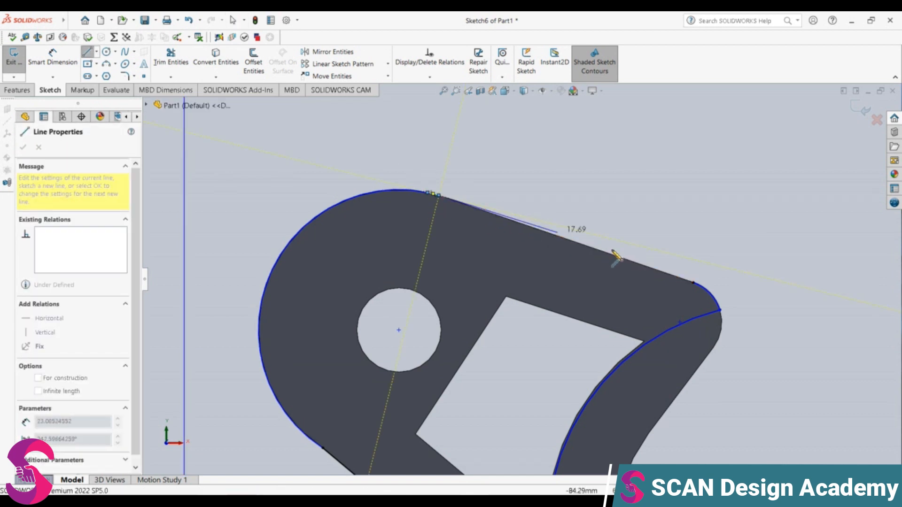
left_click(693, 282)
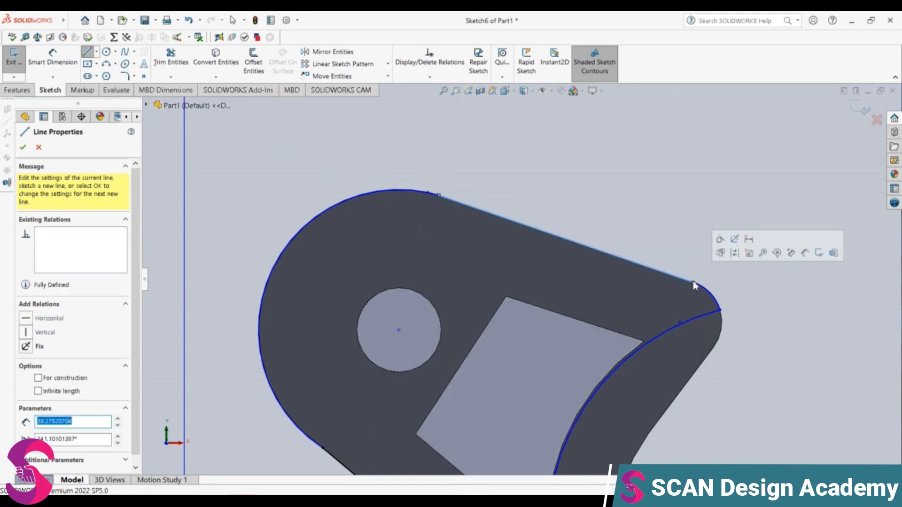
Step: Try the 32 mm blind extruded cut again with the redrawn upper line in the lug profile
scroll(576, 257, "up", 1)
middle_click_drag(557, 281, 520, 312)
scroll(518, 313, "down", 1)
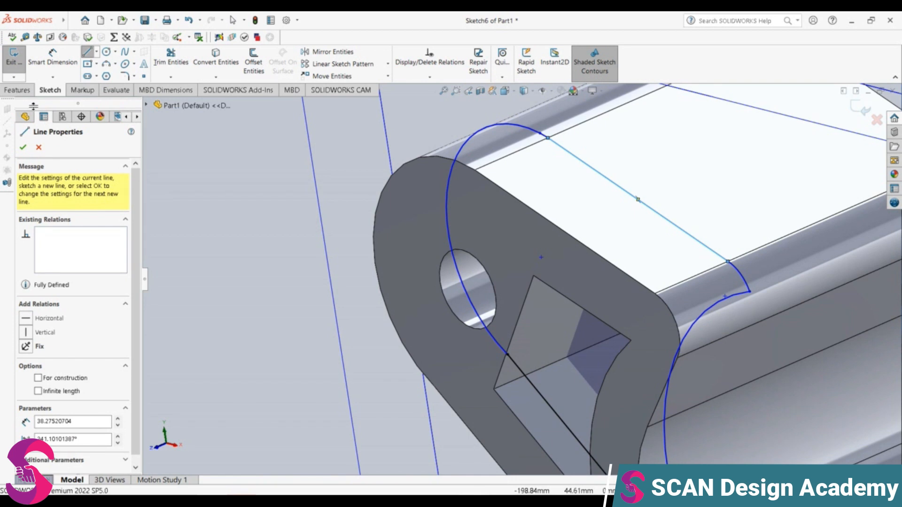
left_click(18, 91)
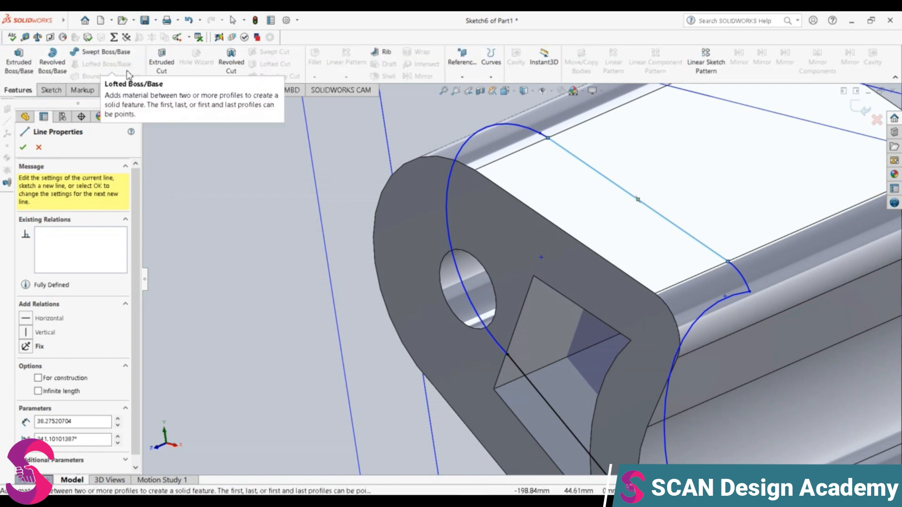
left_click(161, 61)
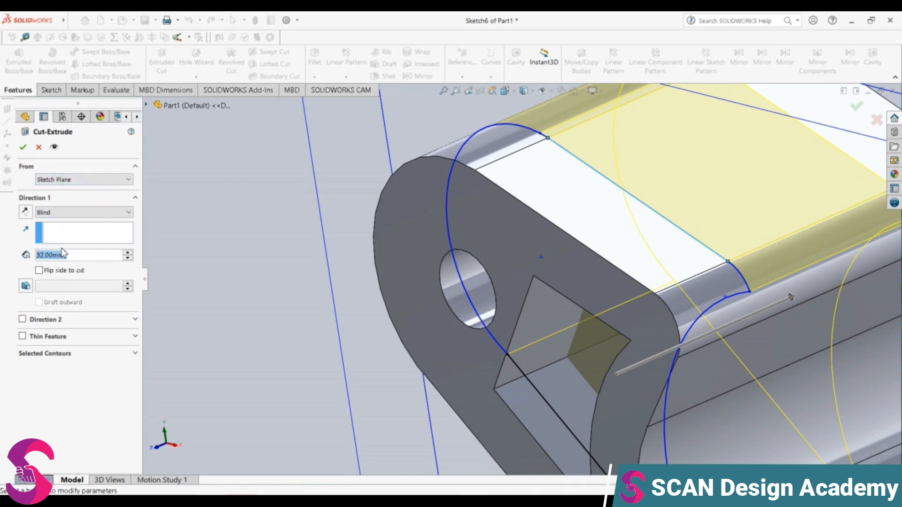
left_click(23, 148)
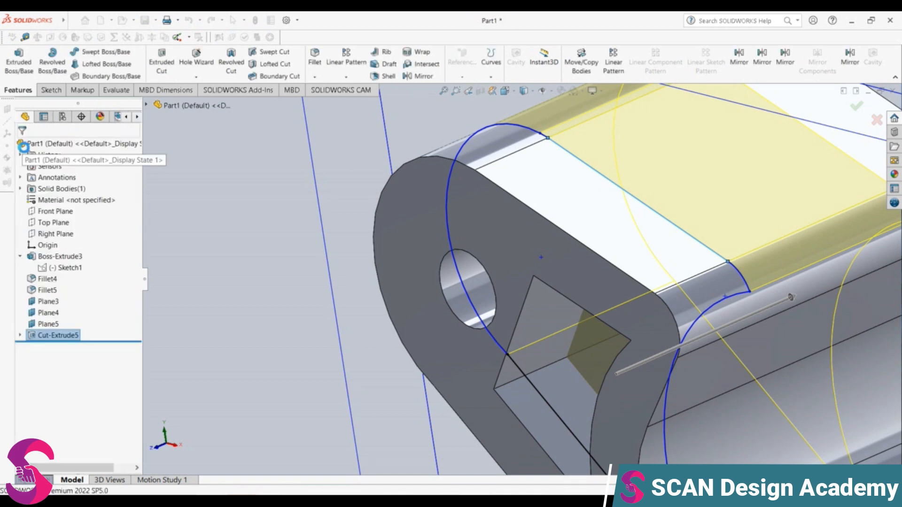
left_click(533, 184)
middle_click_drag(533, 184, 576, 189)
key("ctrl+z")
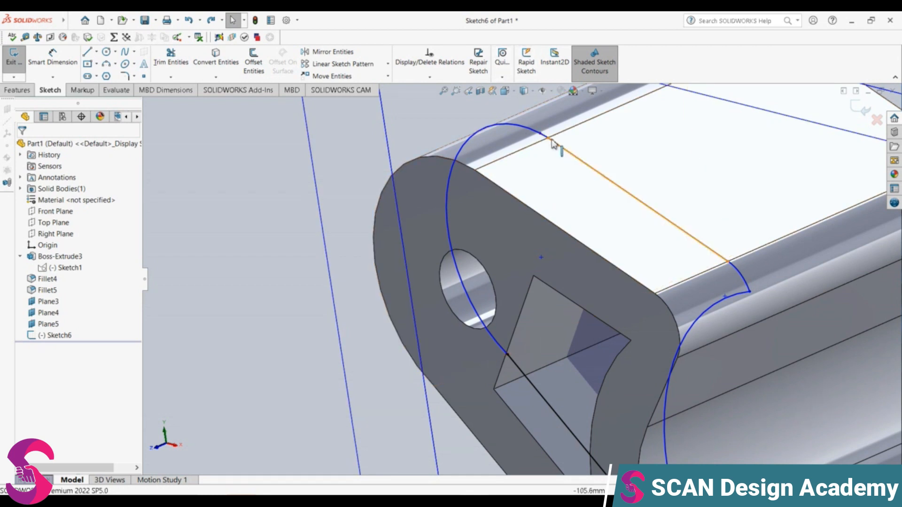
Step: View the lug sketch face-on and delete the large arc around the lug's rounded end
right_click(57, 345)
left_click(77, 325)
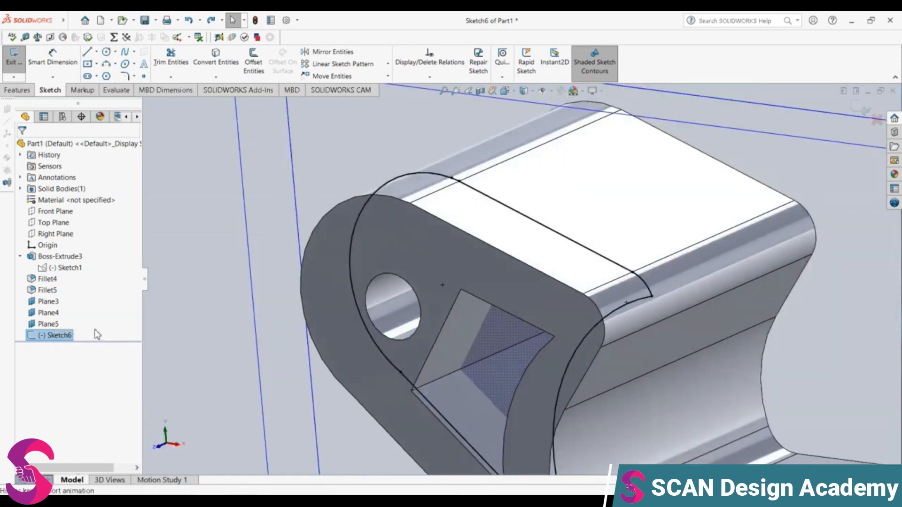
scroll(379, 257, "down", 6)
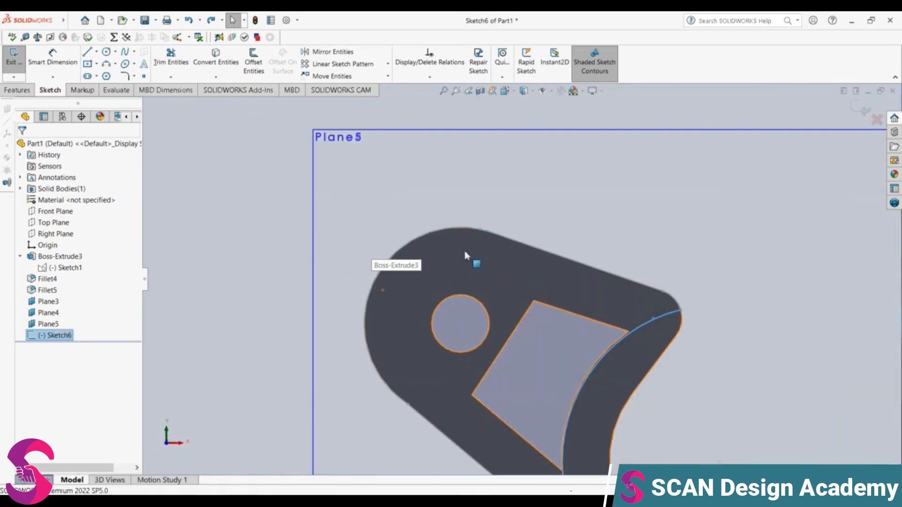
scroll(493, 251, "down", 2)
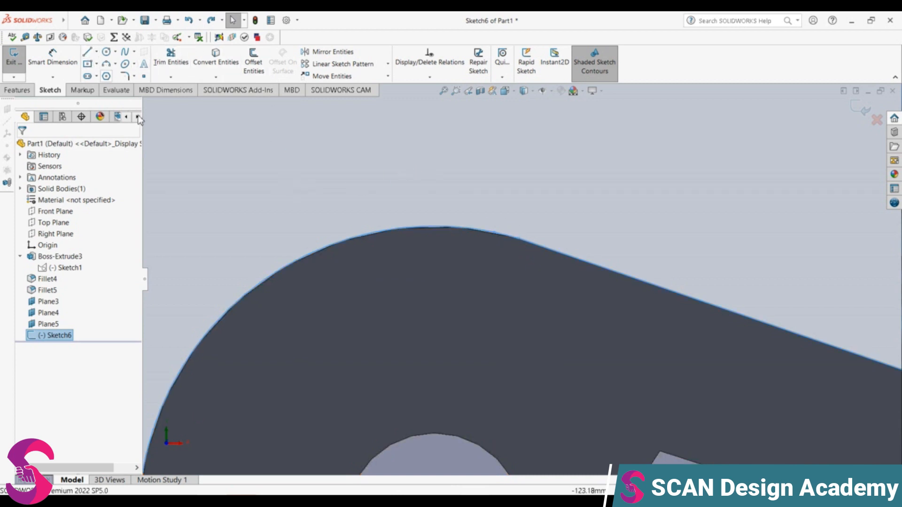
left_click(283, 271)
key("Delete")
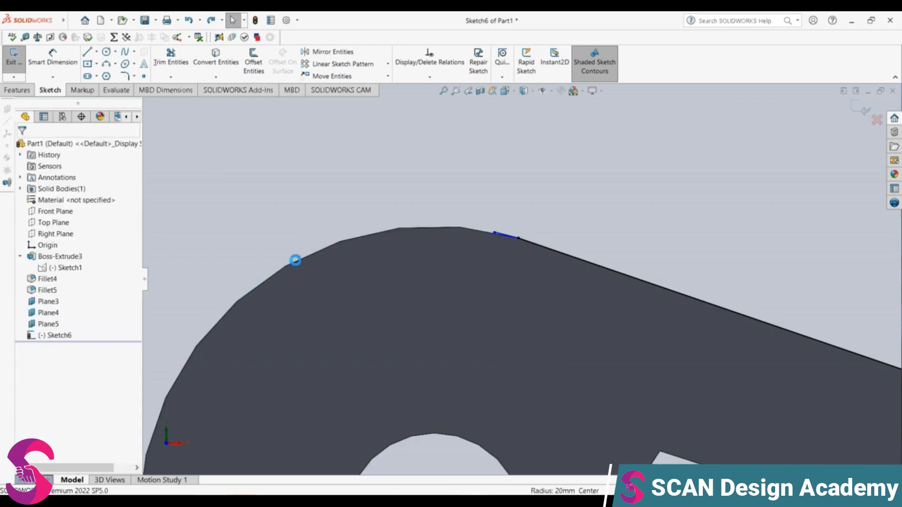
Step: Delete the short leftover segment beside the upper sloped line's starting point
scroll(470, 245, "up", 3)
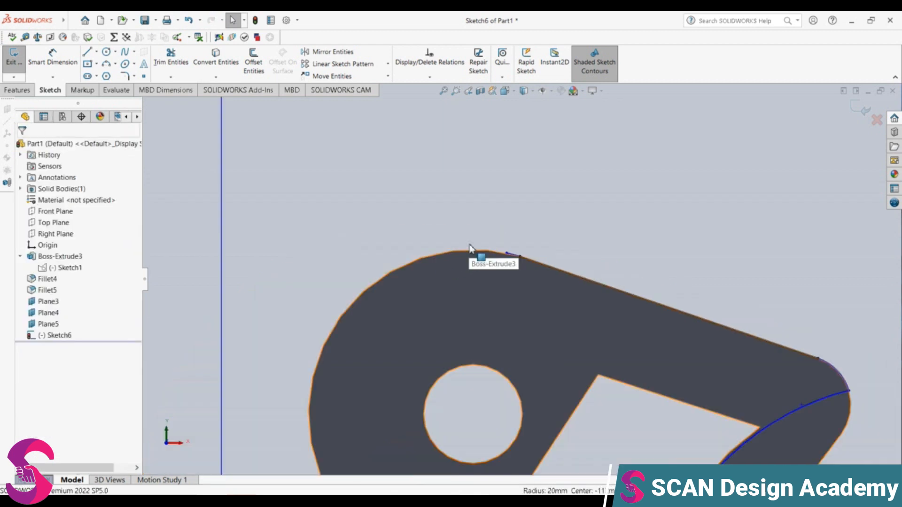
left_click(514, 255)
key("Delete")
left_click(519, 258)
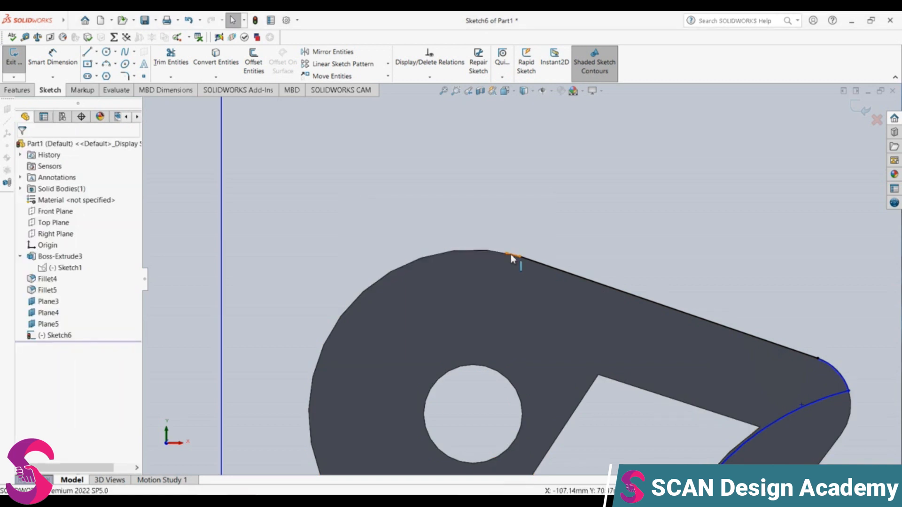
scroll(525, 212, "down", 2)
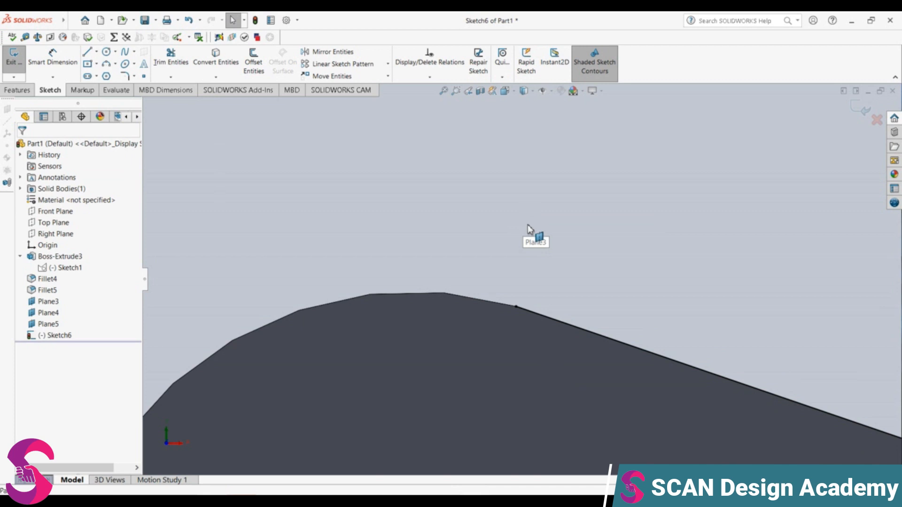
scroll(529, 235, "up", 3)
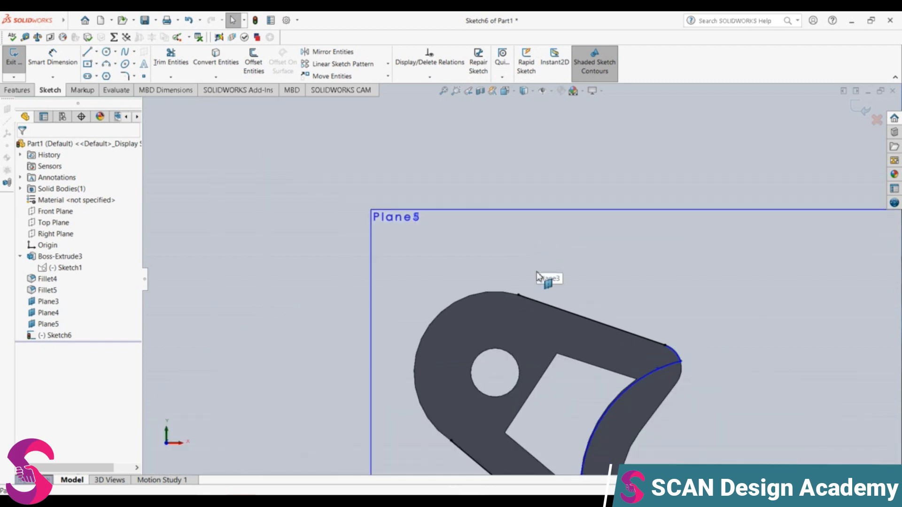
Step: Draw a three-point arc of 20 mm radius around the lug's rounded end, joining the upper and lower sloped lines
left_click(106, 66)
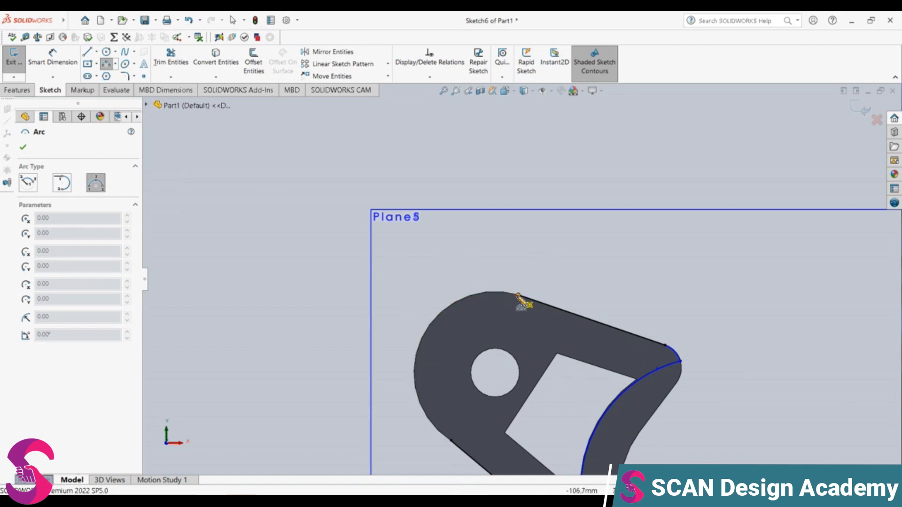
left_click(518, 295)
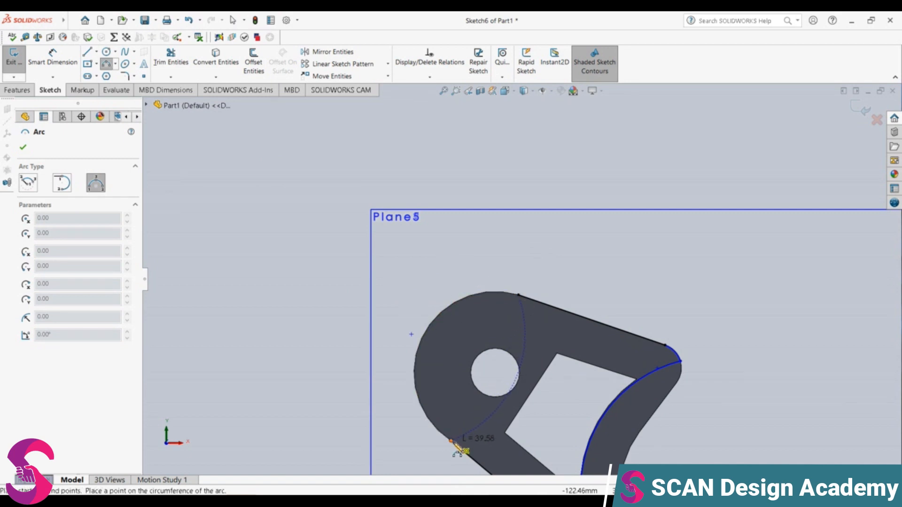
left_click(451, 440)
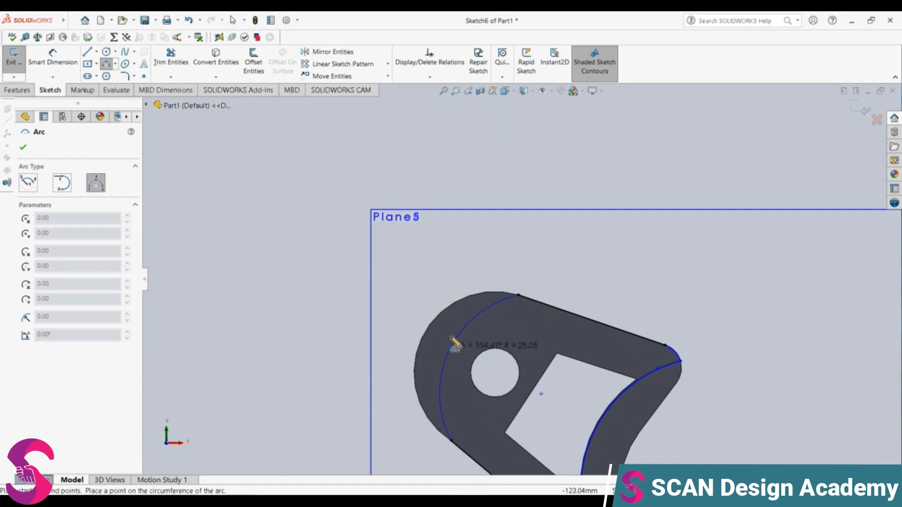
left_click(454, 306)
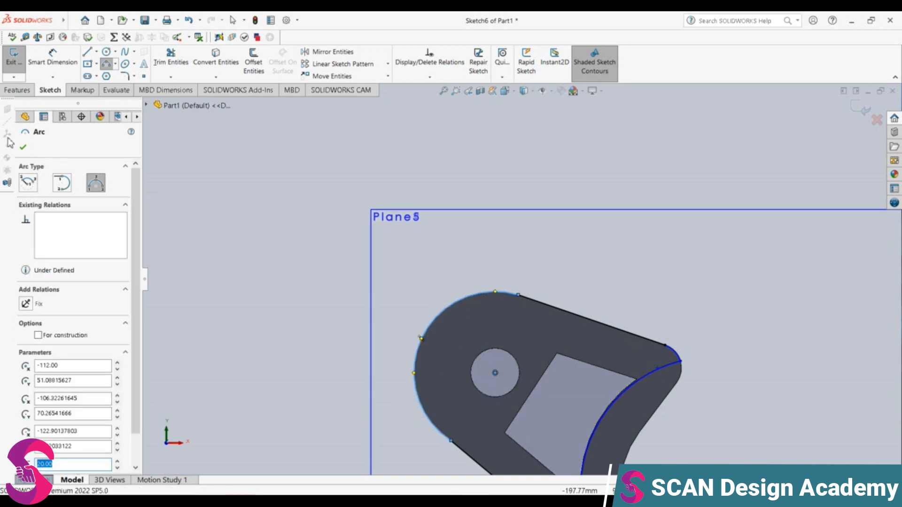
Step: Cut the closed lug profile 32 mm blind from its sketch plane to split the lug into two side walls
left_click(18, 90)
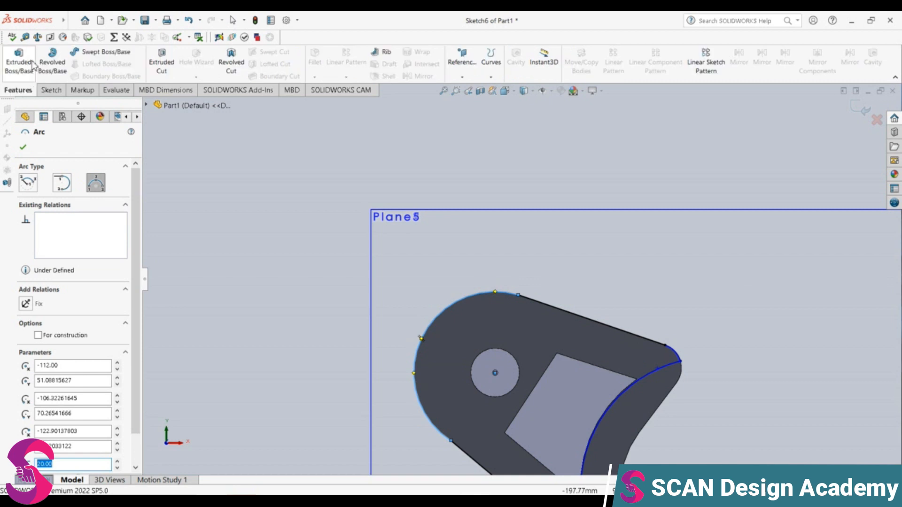
left_click(164, 61)
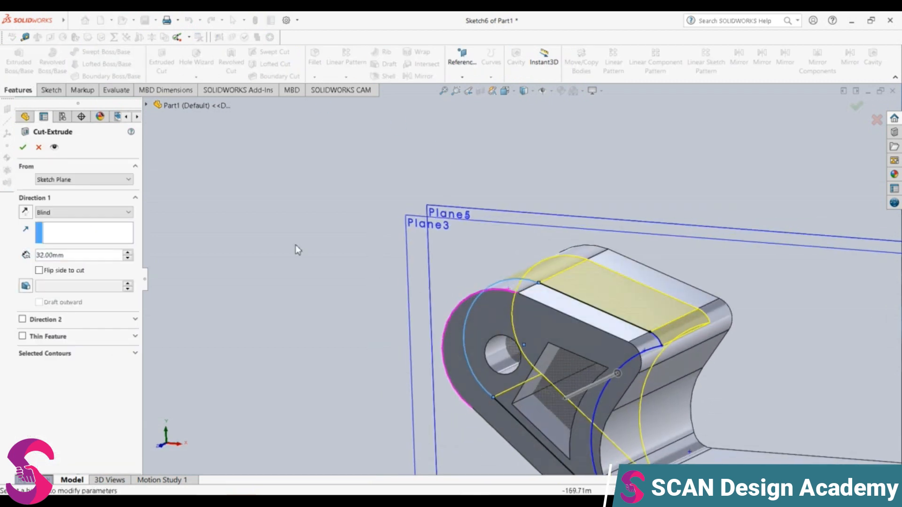
left_click(29, 149)
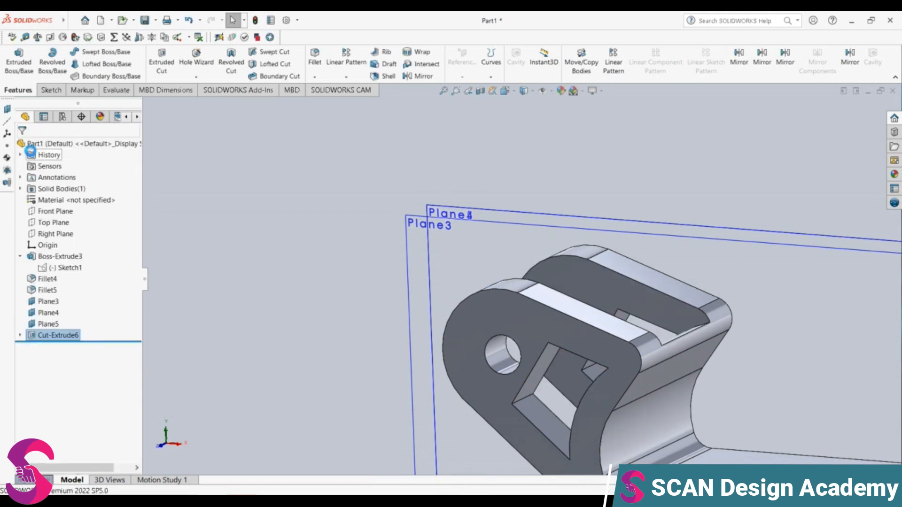
Step: Create a reference plane parallel to the base's large flat underside face with a 0 mm offset
middle_click_drag(512, 329, 588, 312)
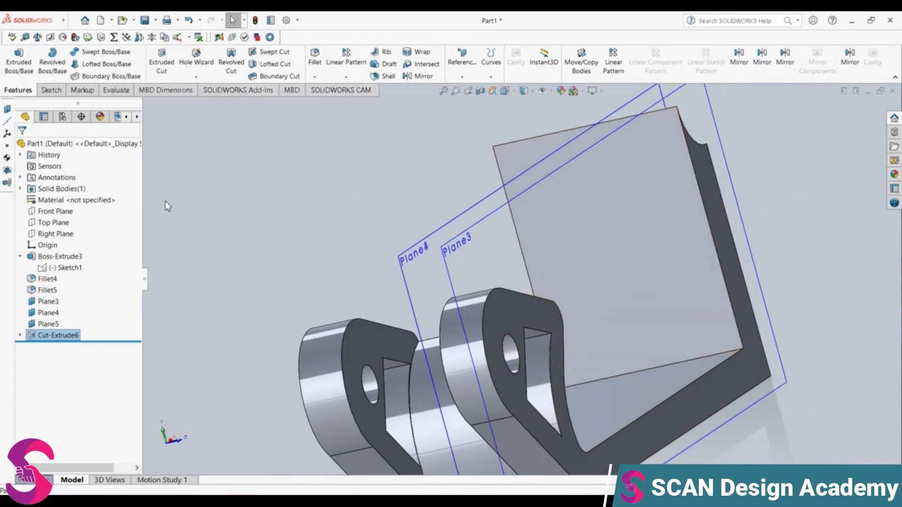
middle_click_drag(225, 242, 165, 13)
left_click(459, 328)
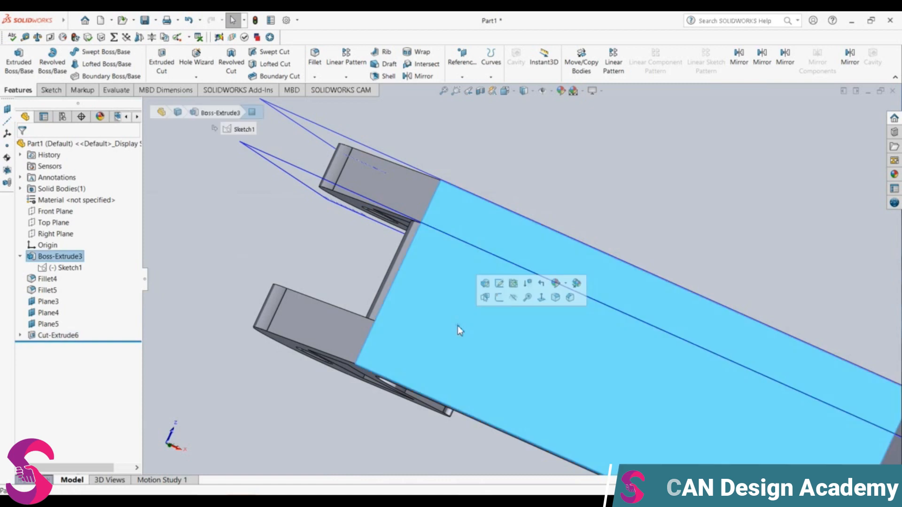
left_click(462, 63)
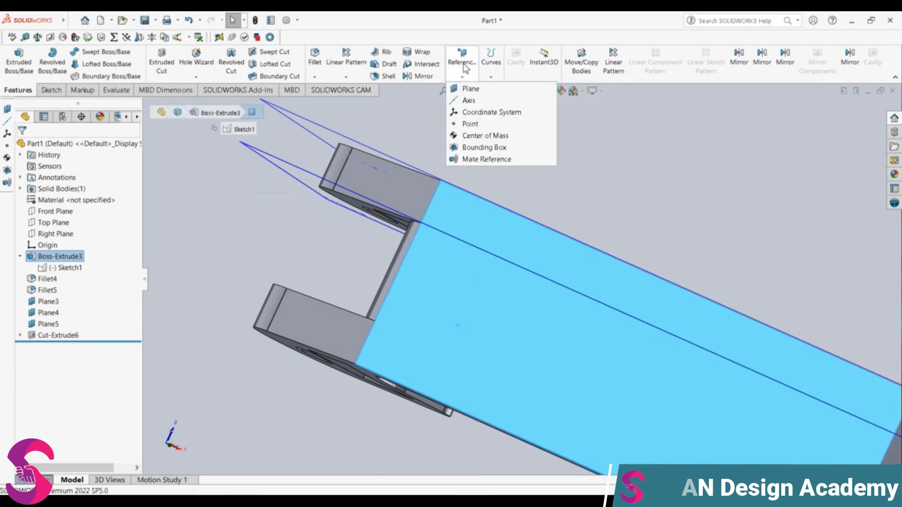
left_click(470, 89)
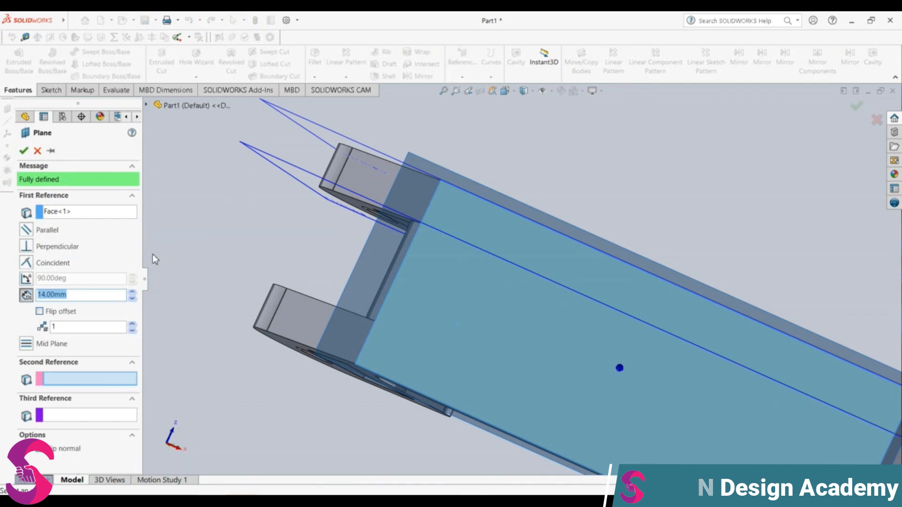
type("0")
key("Return")
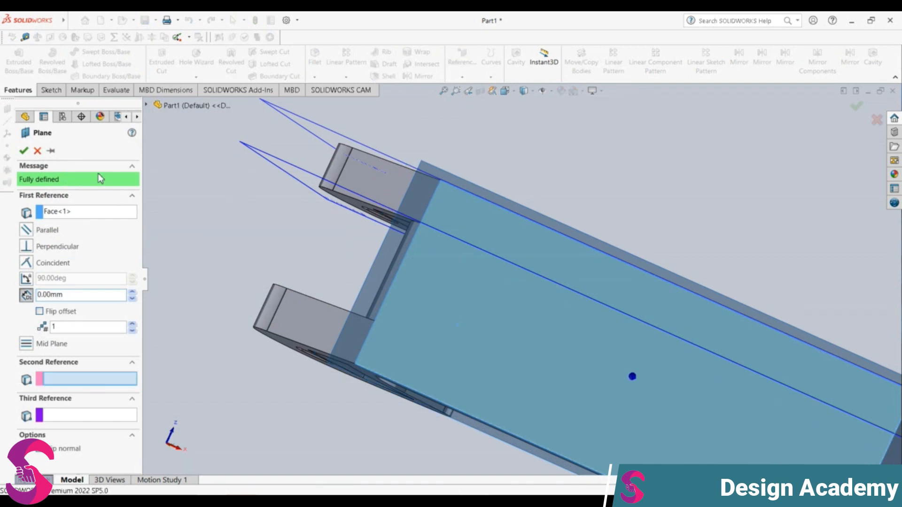
left_click(26, 151)
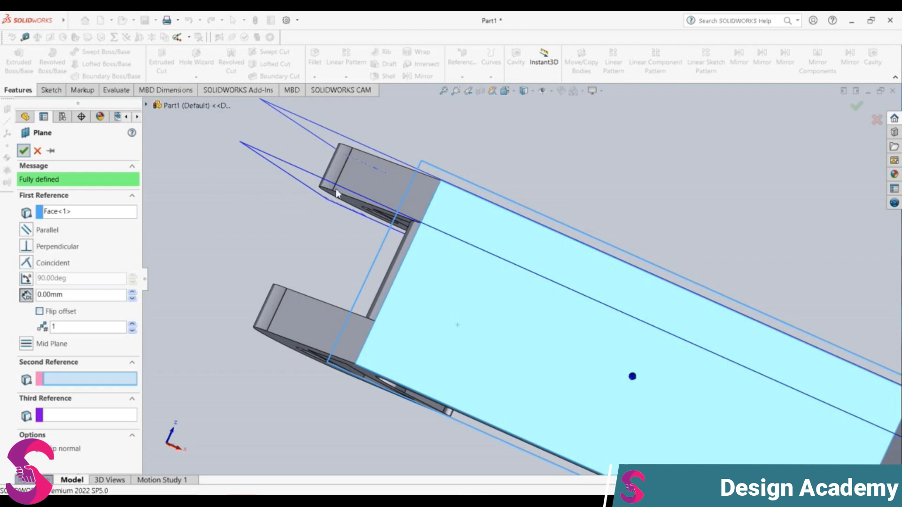
Step: Enlarge the new plane's outline past the part's edges on all sides and view the plane face-on
left_click_drag(423, 161, 415, 37)
left_click_drag(277, 337, 195, 378)
right_click(56, 348)
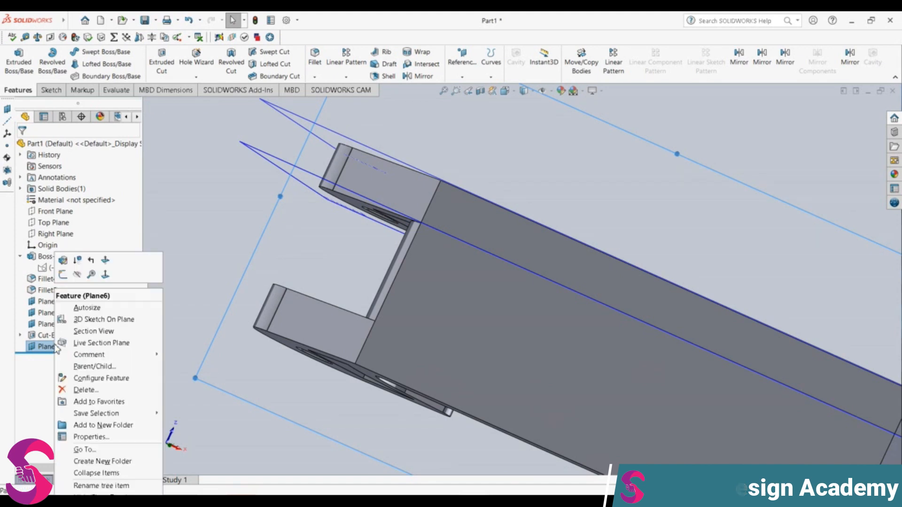
left_click(105, 275)
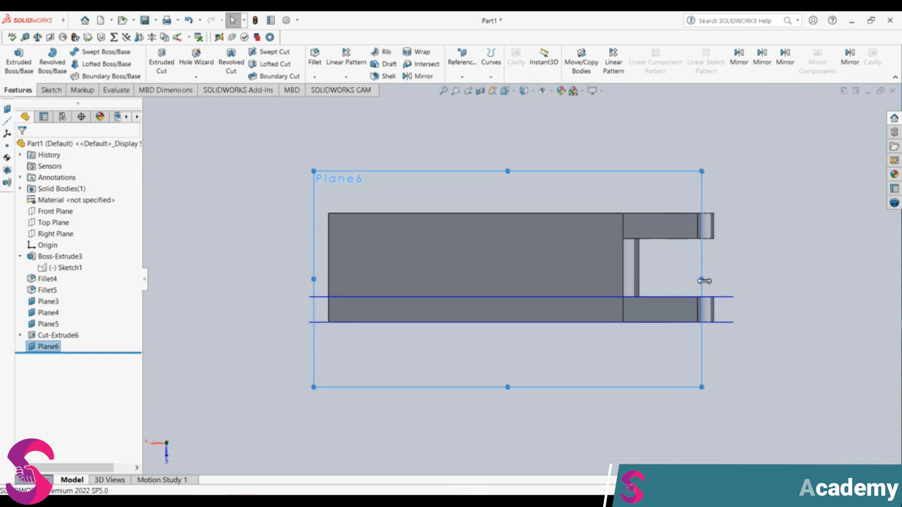
left_click_drag(772, 293, 772, 293)
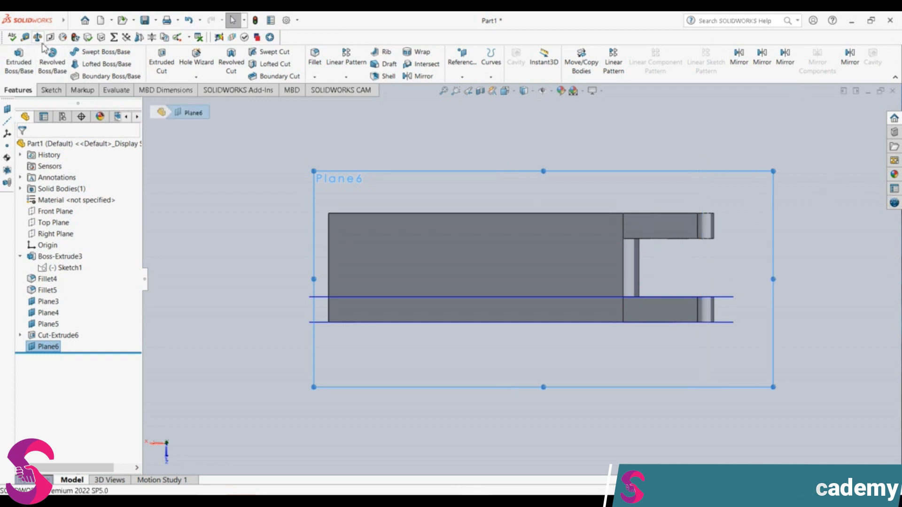
Step: Start a sketch on the new plane and draw a vertical line across the clevis tips from one outer corner to the other
left_click(52, 90)
left_click(87, 51)
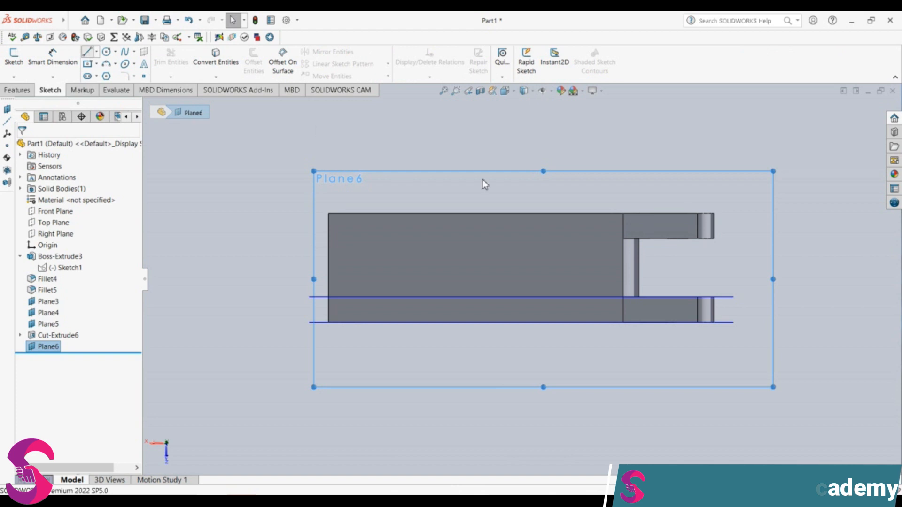
left_click(679, 219)
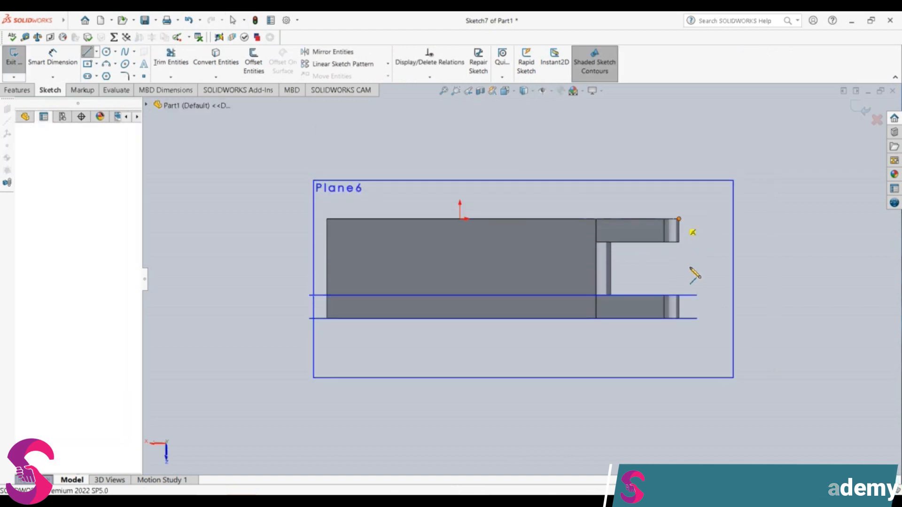
left_click(679, 319)
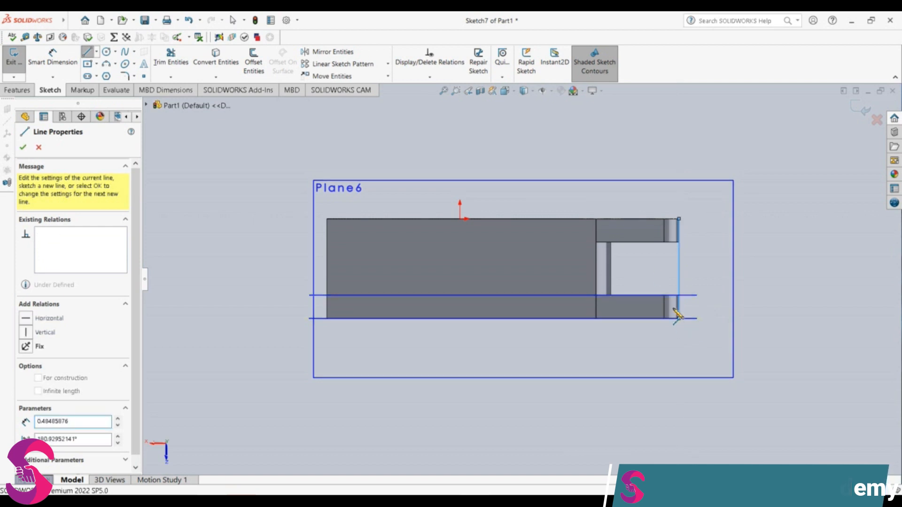
key("Escape")
Step: Draw a horizontal line from the vertical line's midpoint into the base and set its length to 132 mm
left_click(87, 51)
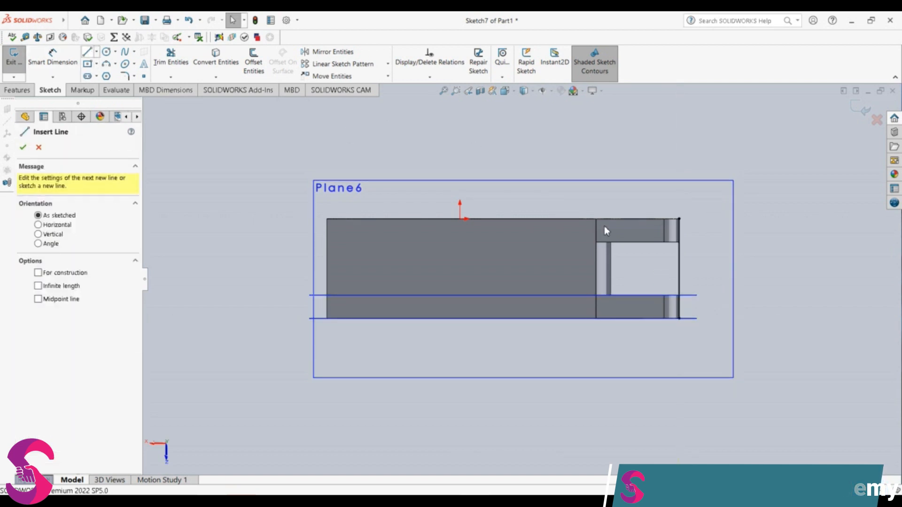
left_click(679, 269)
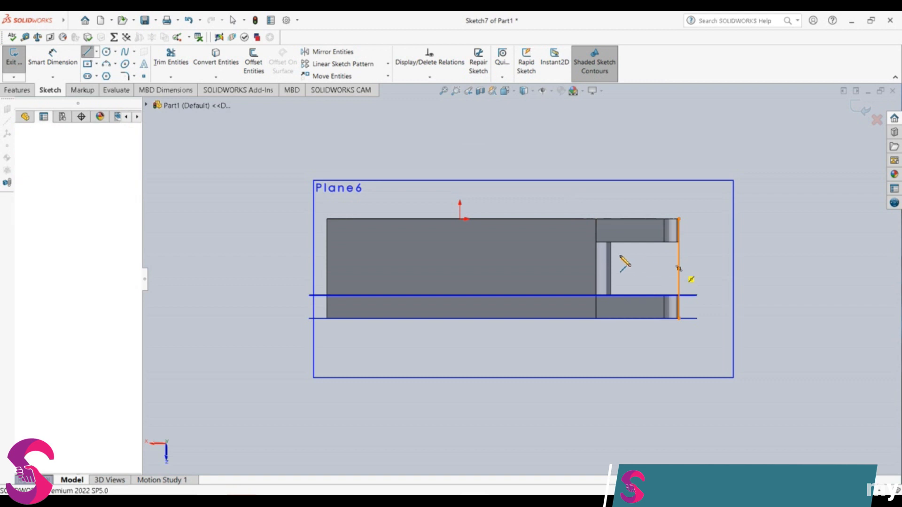
left_click(482, 269)
key("Escape")
left_click(497, 269)
left_click(497, 268)
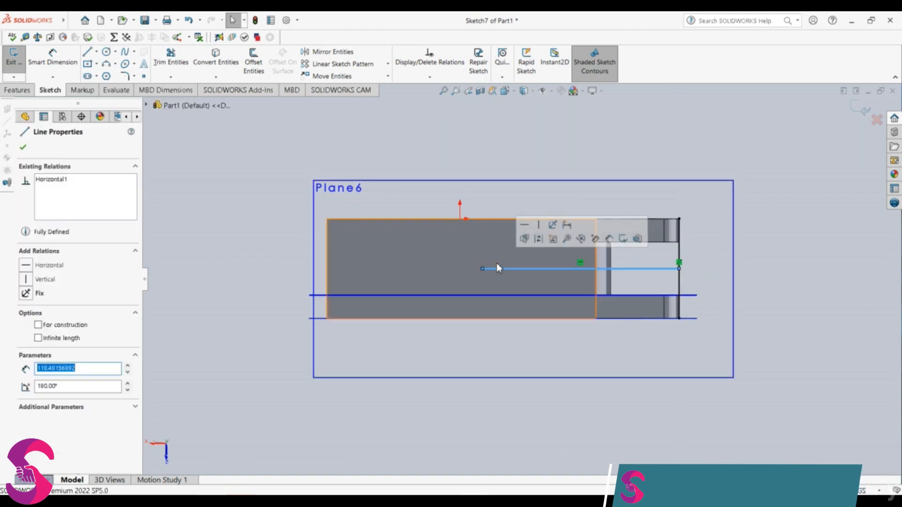
type("132")
key("Return")
key("Escape")
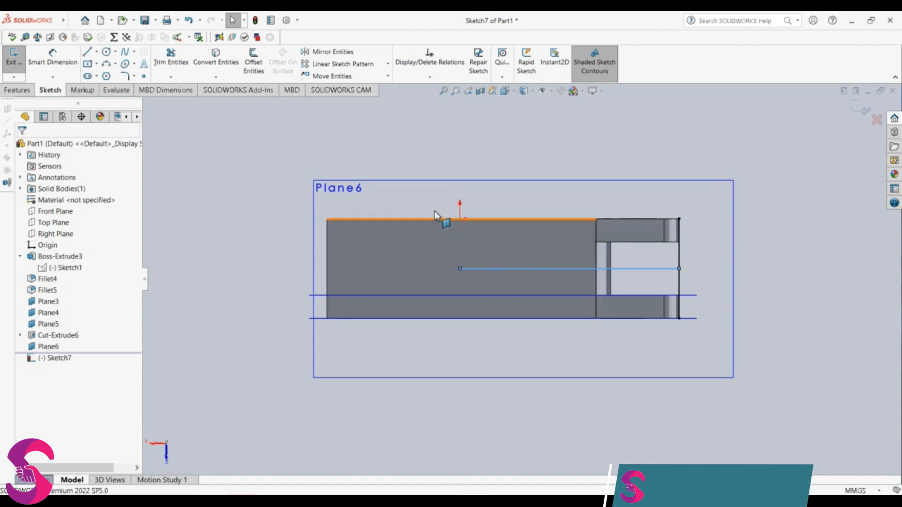
Step: Draw a vertical line upward from the 132 mm line's inner end, stopping just short of the base's upper edge
left_click(87, 52)
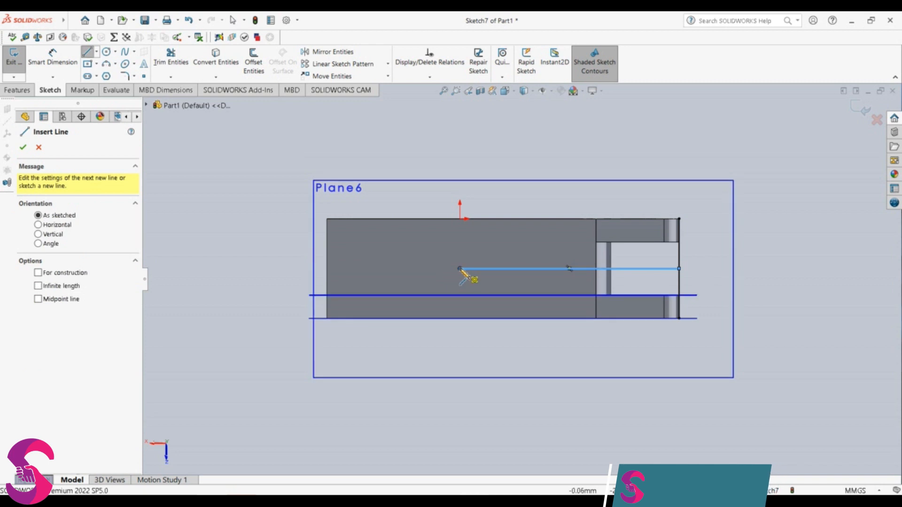
left_click(460, 268)
left_click(459, 228)
key("Escape")
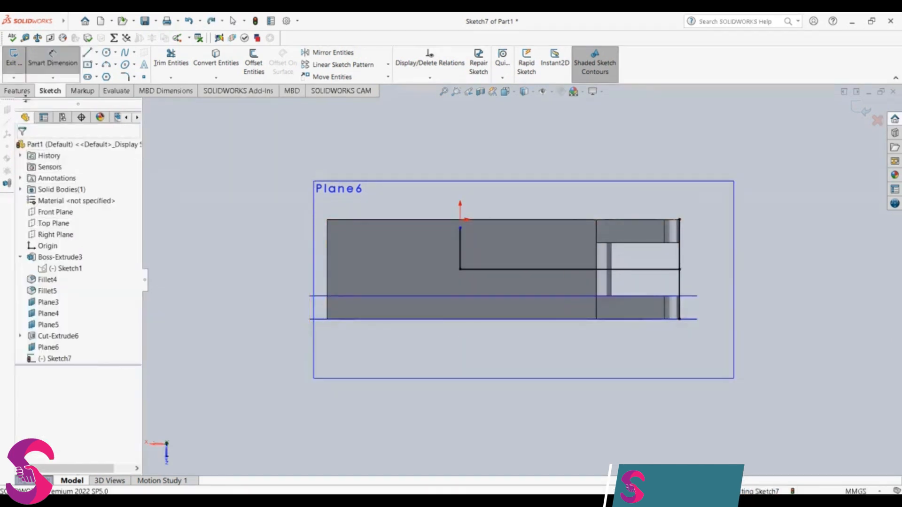
Step: Draw a horizontal line about 51 mm long from the short vertical line's lower end, away from the clevis
key("l")
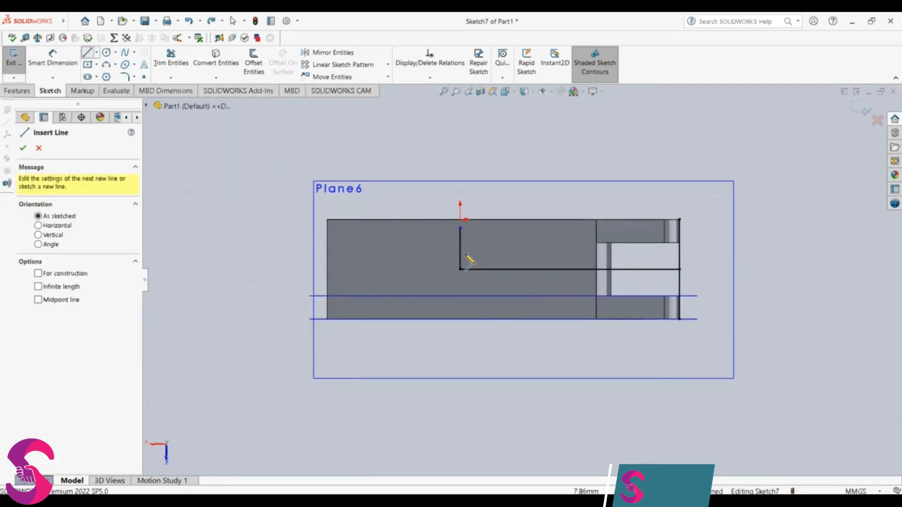
left_click(460, 228)
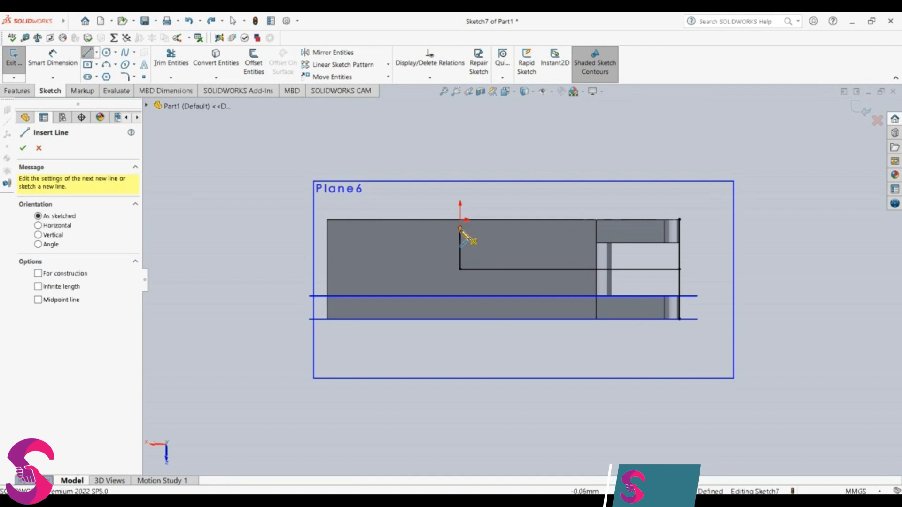
left_click(460, 269)
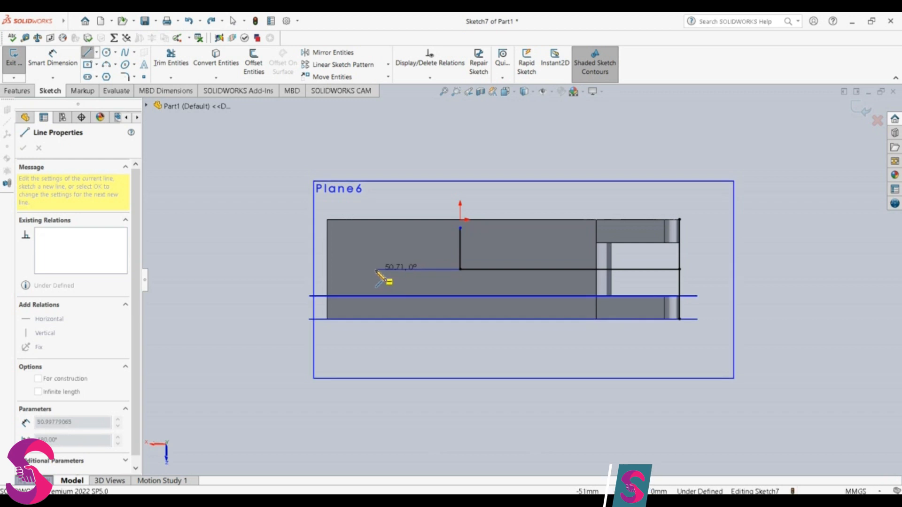
left_click(376, 269)
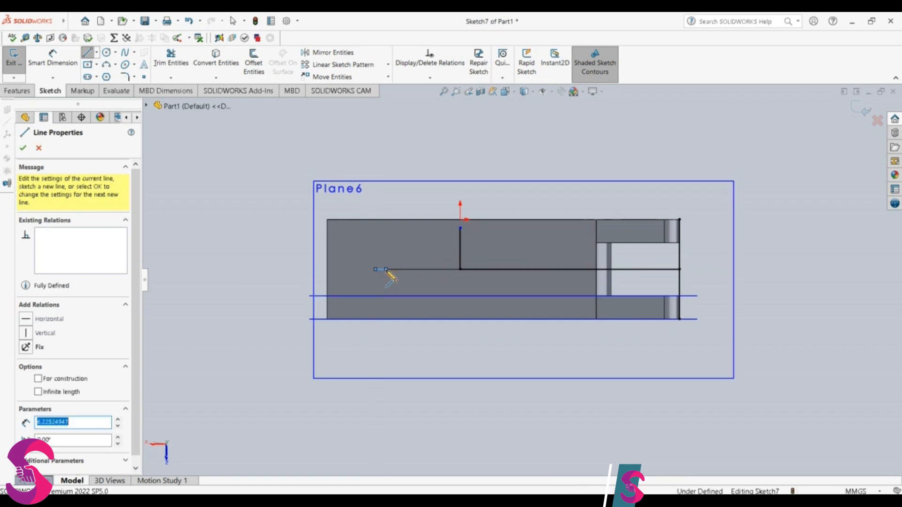
key("Escape")
key("Escape")
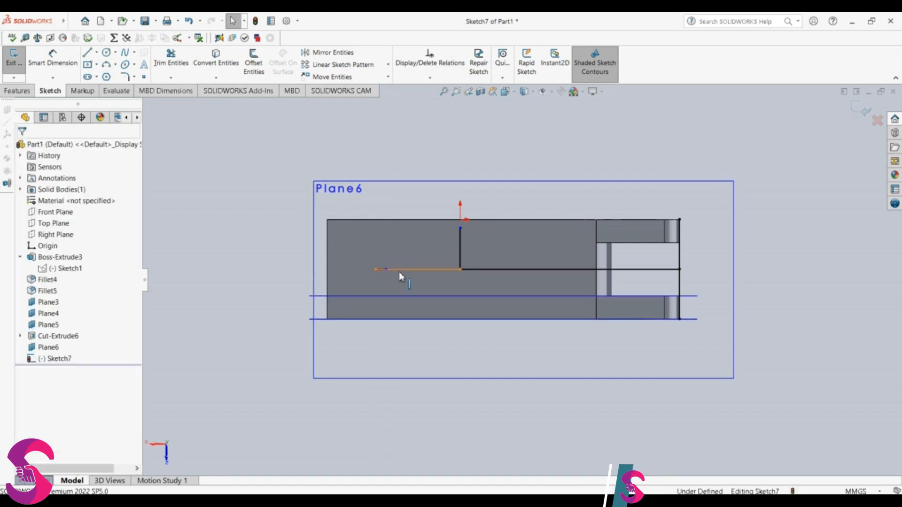
Step: Delete the horizontal line extending away from the clevis and the short leftover segment at its far end
left_click(398, 269)
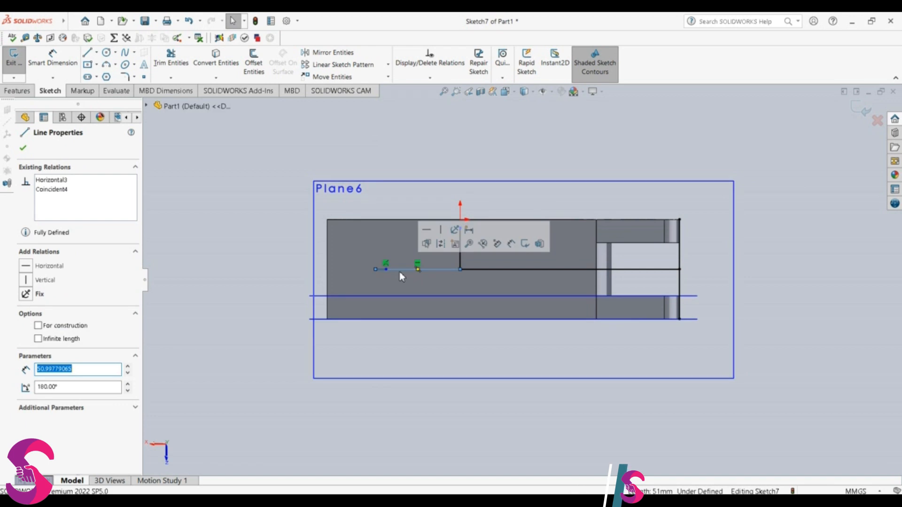
key("Delete")
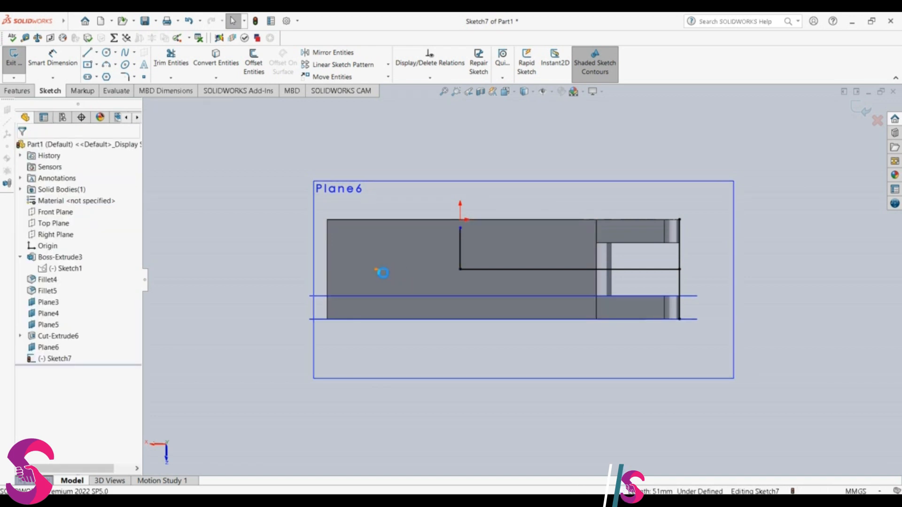
left_click(382, 270)
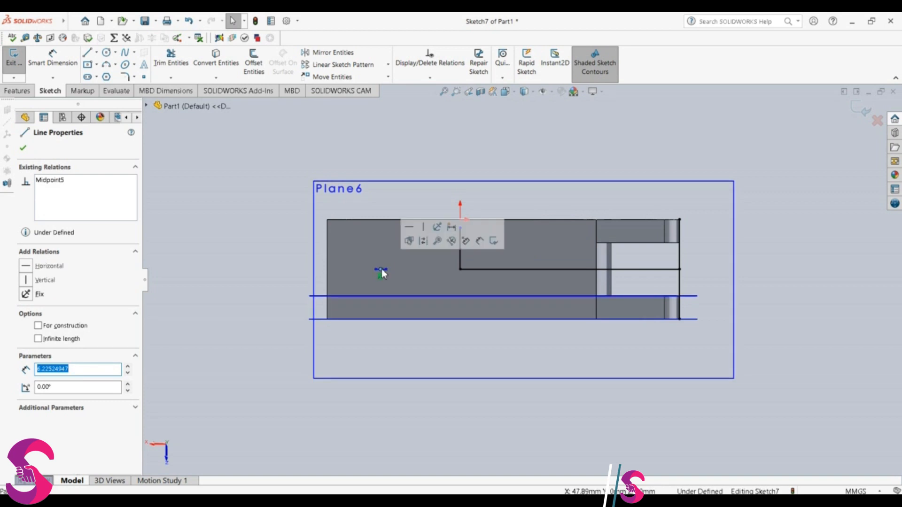
key("Delete")
left_click(517, 262)
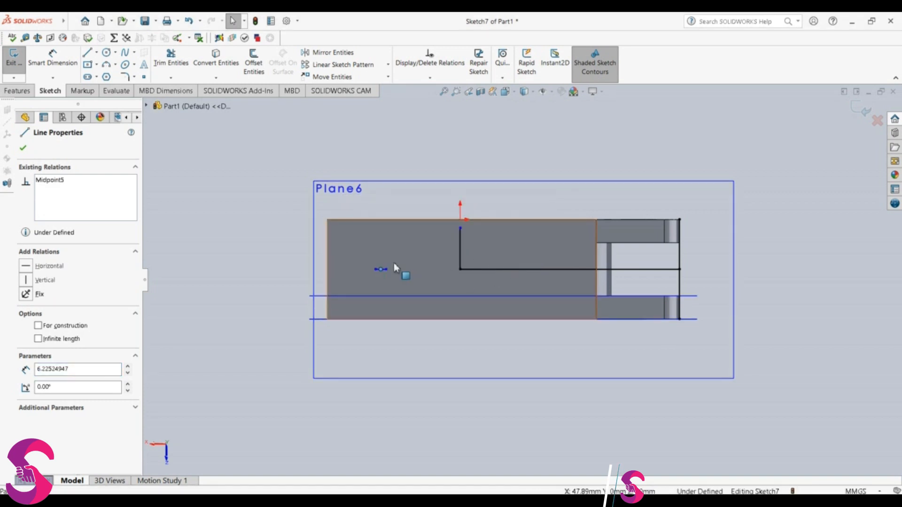
key("Delete")
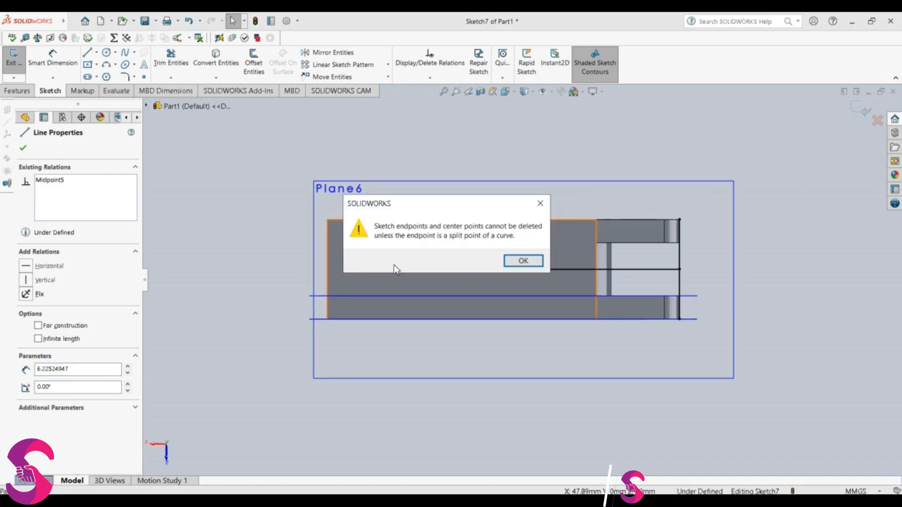
left_click(523, 261)
key("Escape")
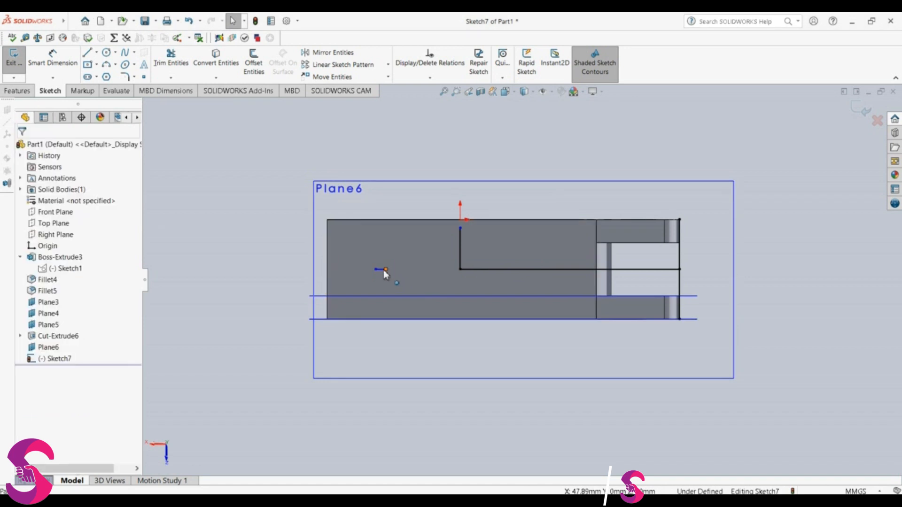
left_click(380, 272)
key("Delete")
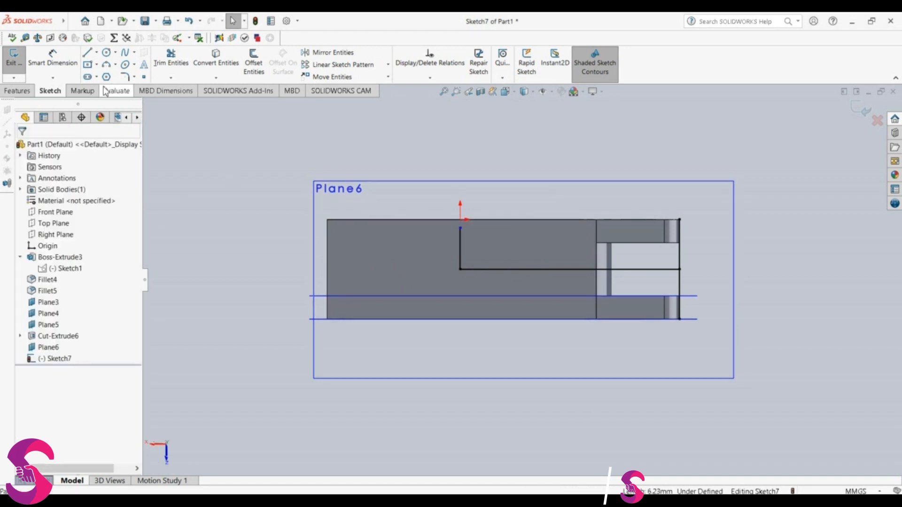
Step: Draw a horizontal line from the short vertical line's lower end away from the clevis and set its length to 36 mm
left_click(88, 52)
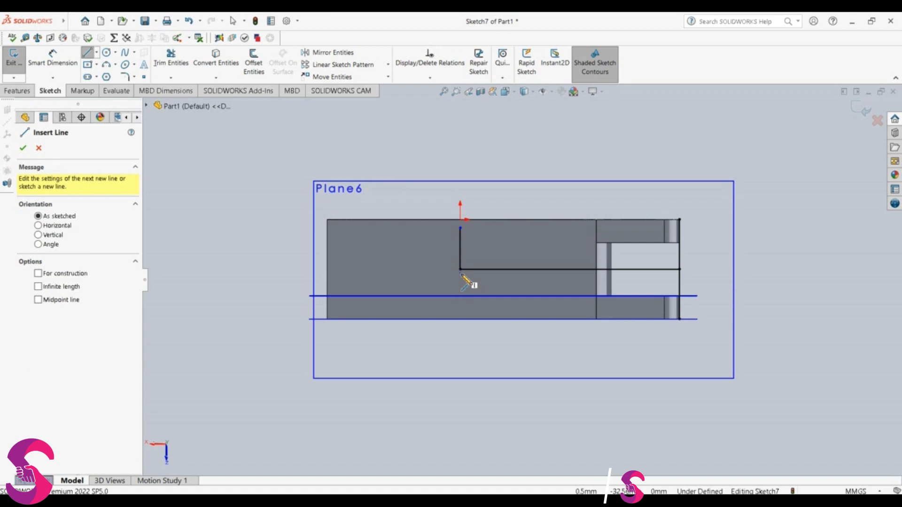
left_click(459, 270)
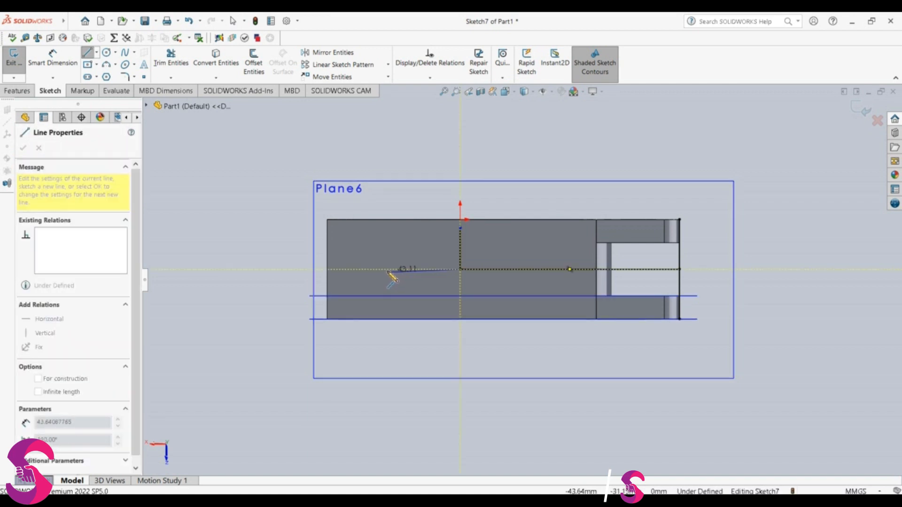
left_click(386, 270)
key("Escape")
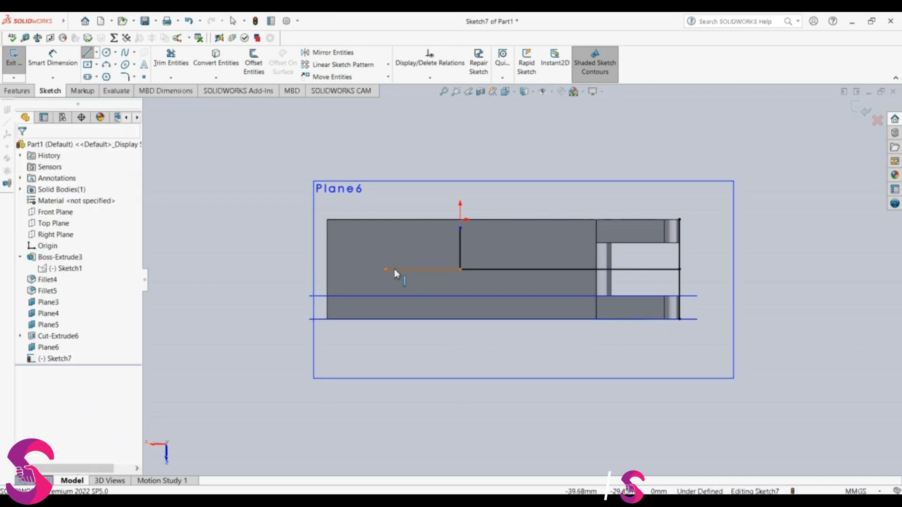
left_click(398, 269)
type("36")
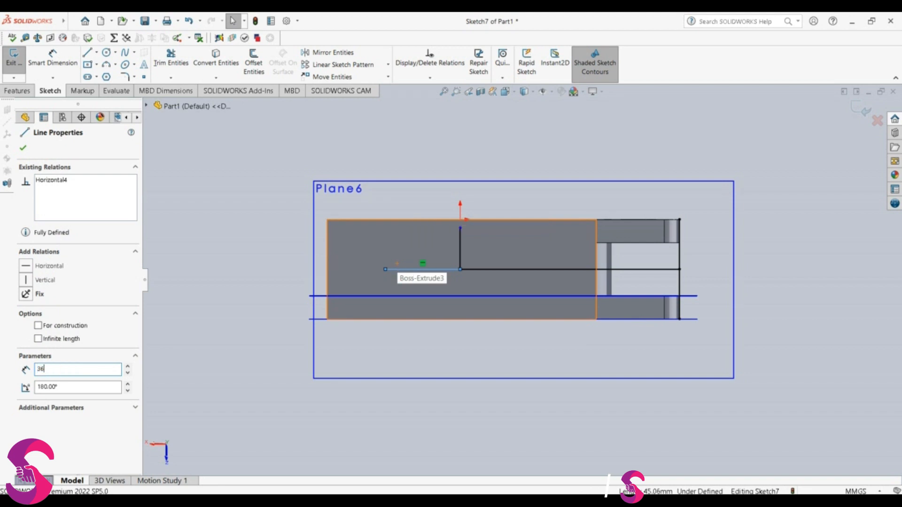
left_click(266, 427)
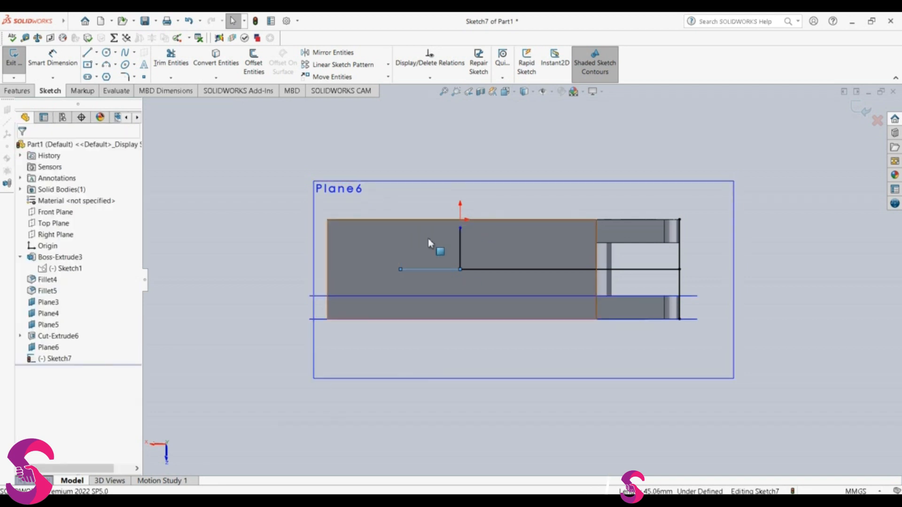
Step: Draw a horizontal line from the short vertical line's upper end away from the clevis and set its length to 36 mm
left_click(87, 56)
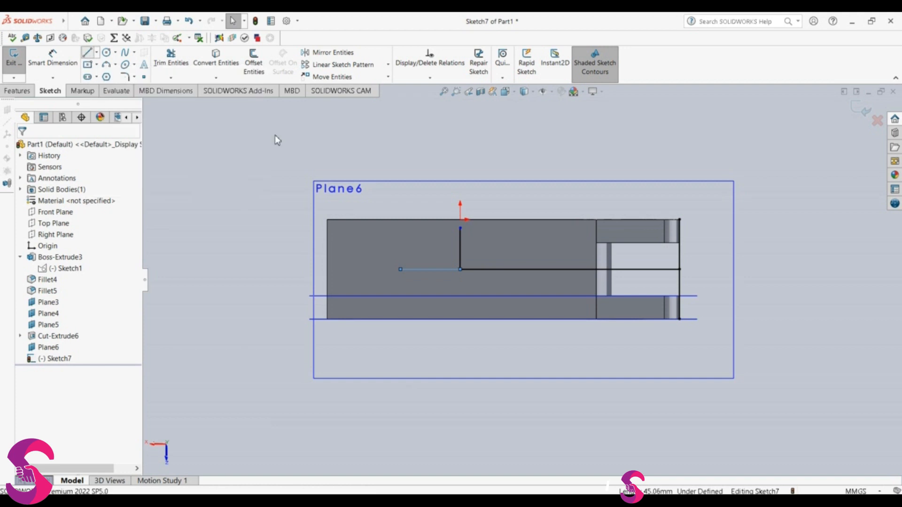
left_click(460, 228)
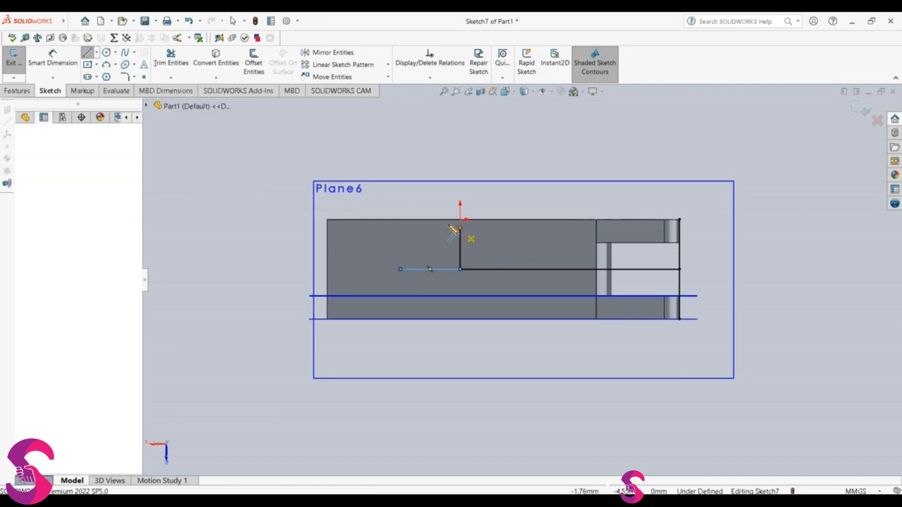
left_click(397, 228)
key("Escape")
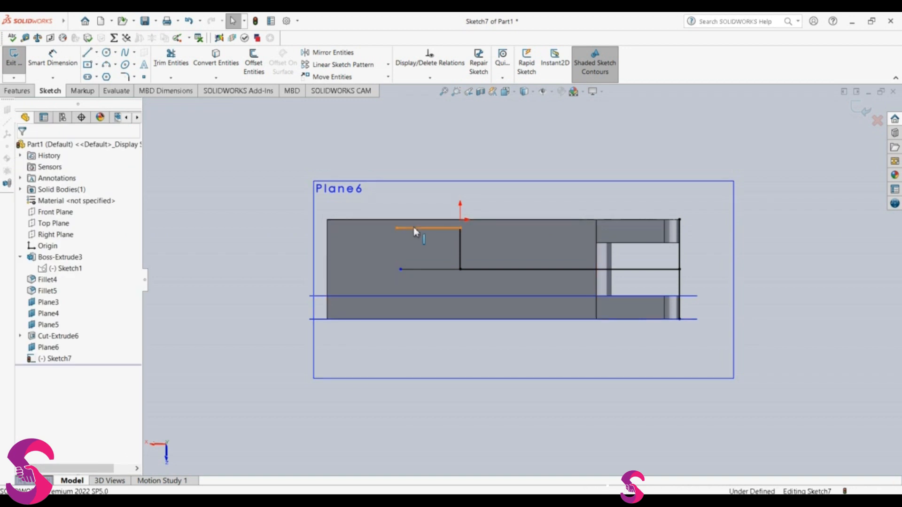
left_click(416, 226)
type("36")
key("Return")
key("Escape")
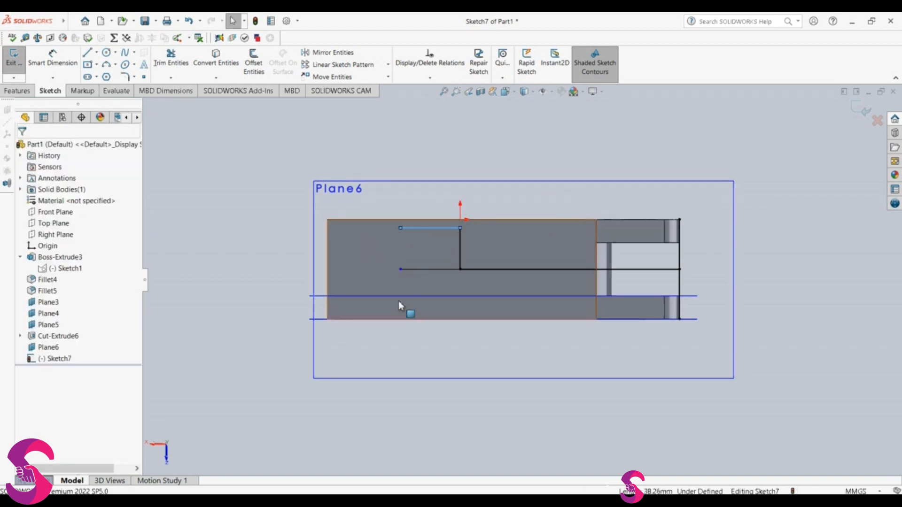